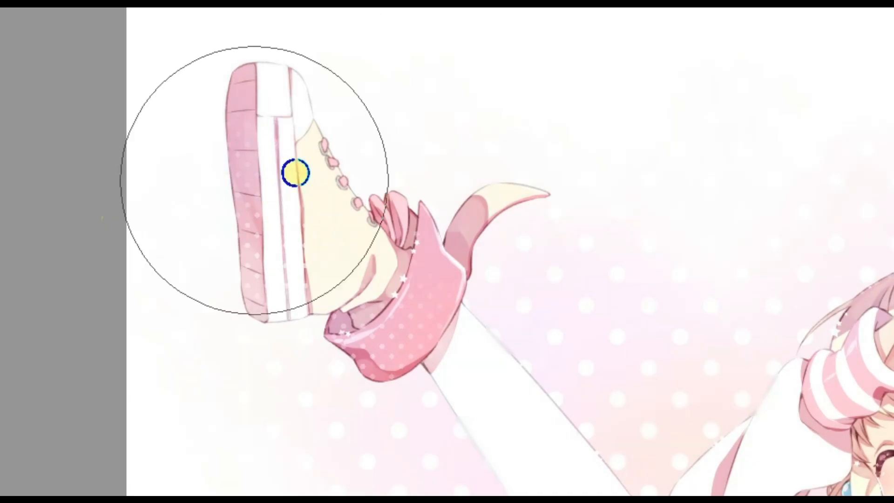
mouse_move(295, 173)
left_mouse_down()
mouse_move(397, 326)
mouse_move(505, 449)
mouse_move(417, 181)
mouse_move(205, 396)
mouse_move(225, 66)
mouse_move(142, 121)
left_mouse_up()
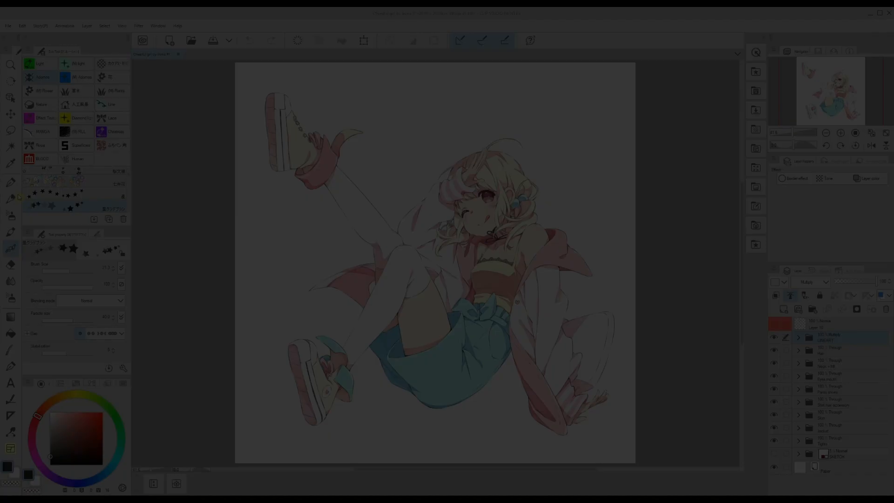
Create a new raster layer directly above the LINEART folder.
key("p")
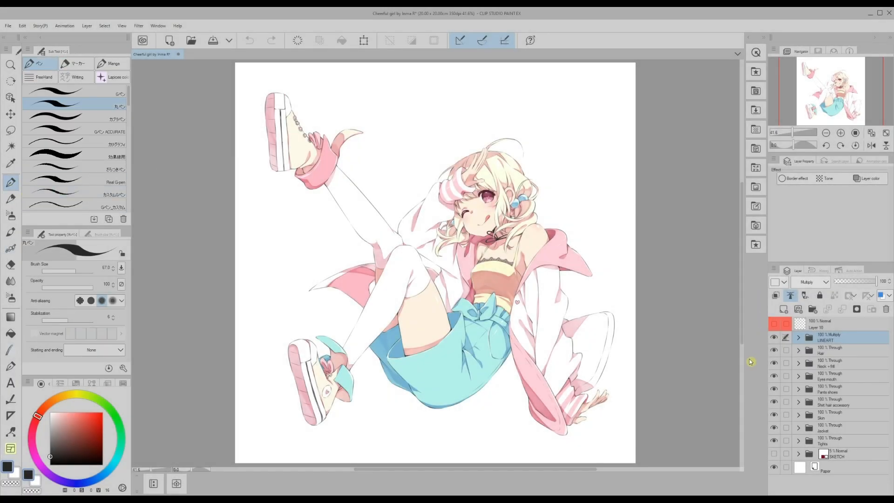
left_click(841, 134)
left_click(841, 134)
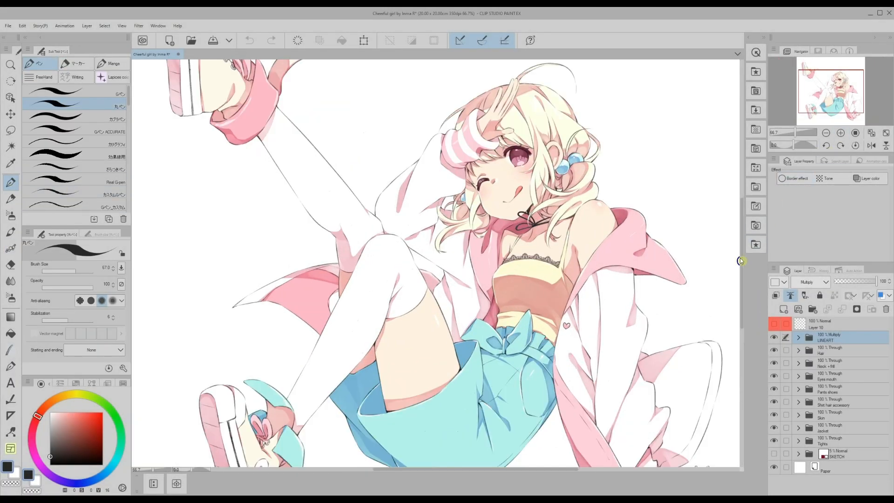
left_click(841, 134)
left_click(841, 134)
left_click(841, 134)
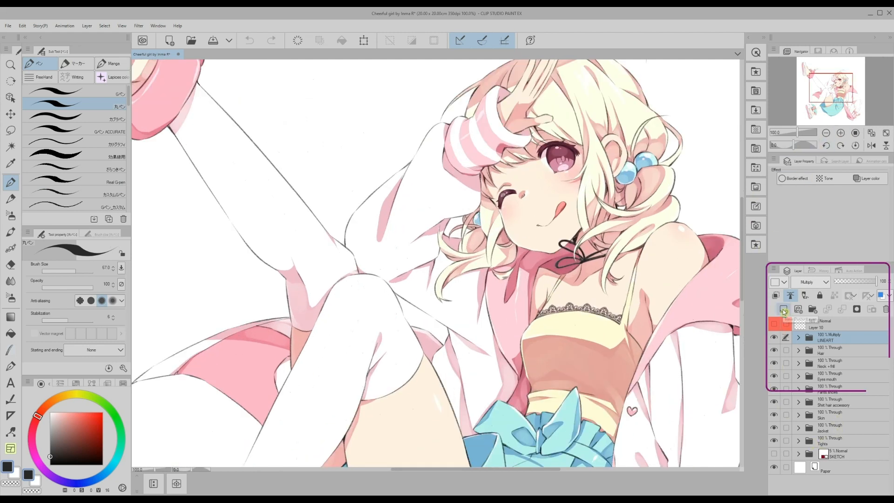
left_click(784, 310)
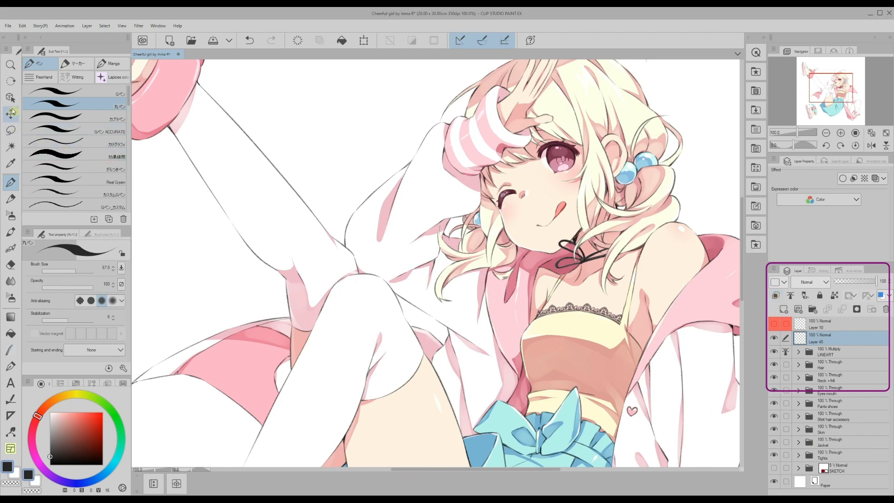
Sample the pink from the girl's open eye as the drawing colour and return to the pen.
left_click(10, 164)
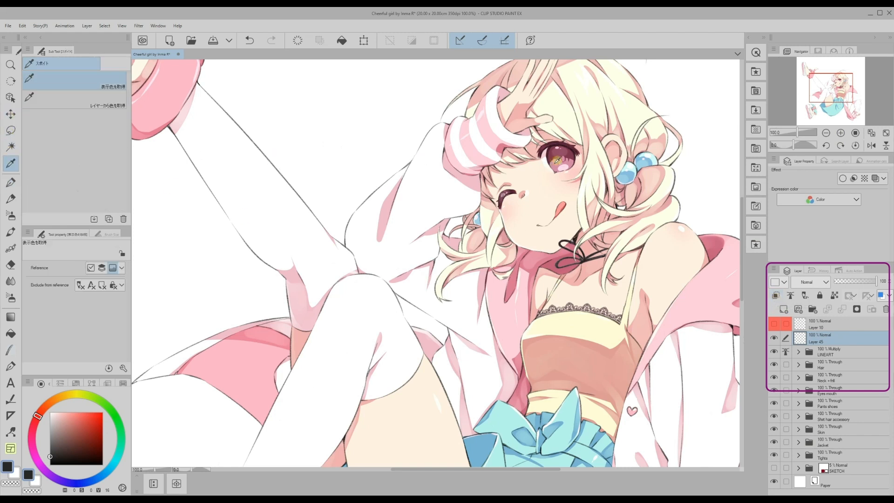
left_click(554, 163)
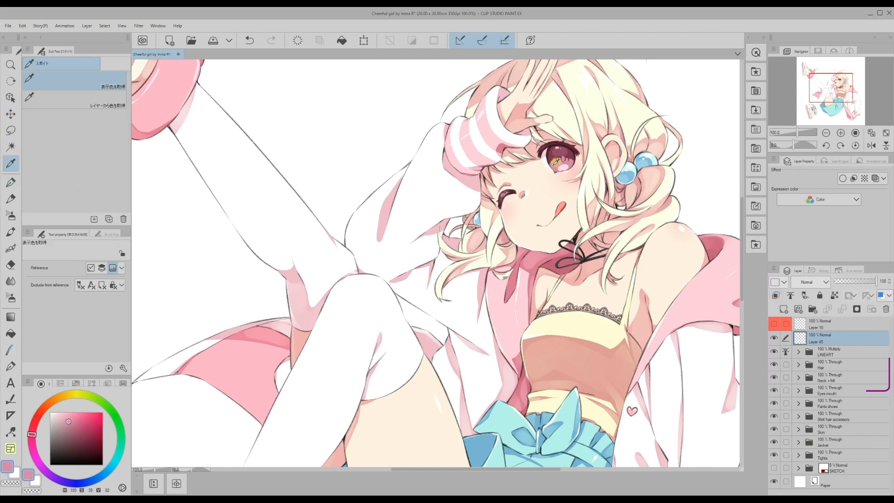
left_click(11, 183)
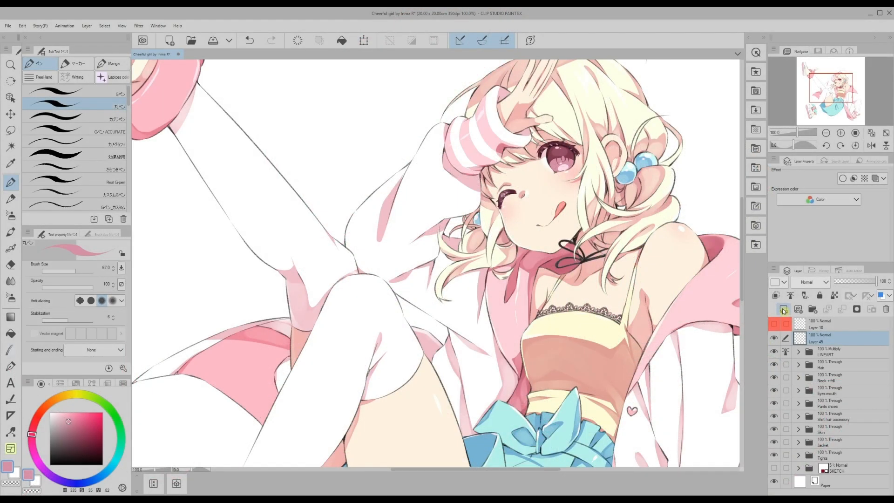
Add another raster layer on top with Screen blending mode and switch to the star gradient decoration brush.
left_click(783, 310)
left_click(807, 282)
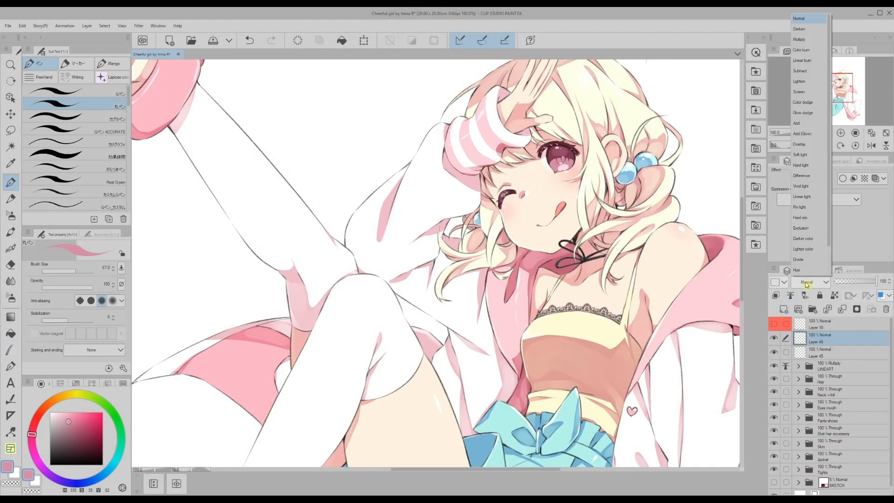
left_click(798, 92)
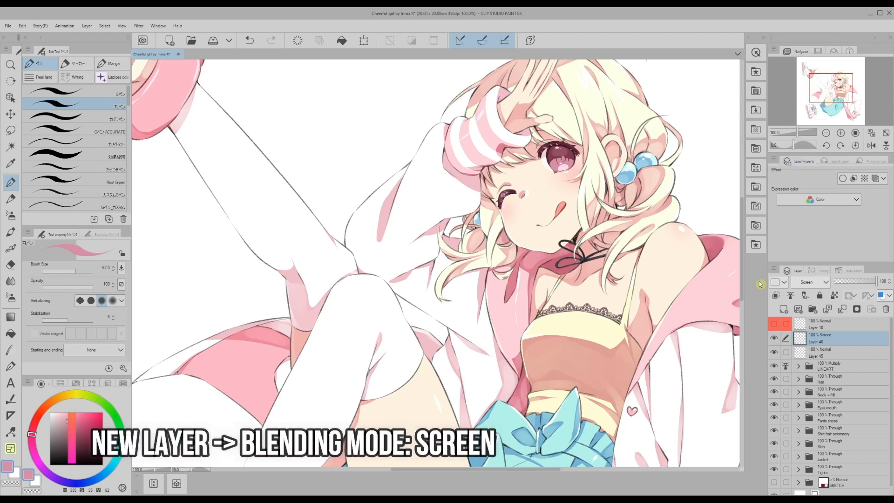
left_click(10, 249)
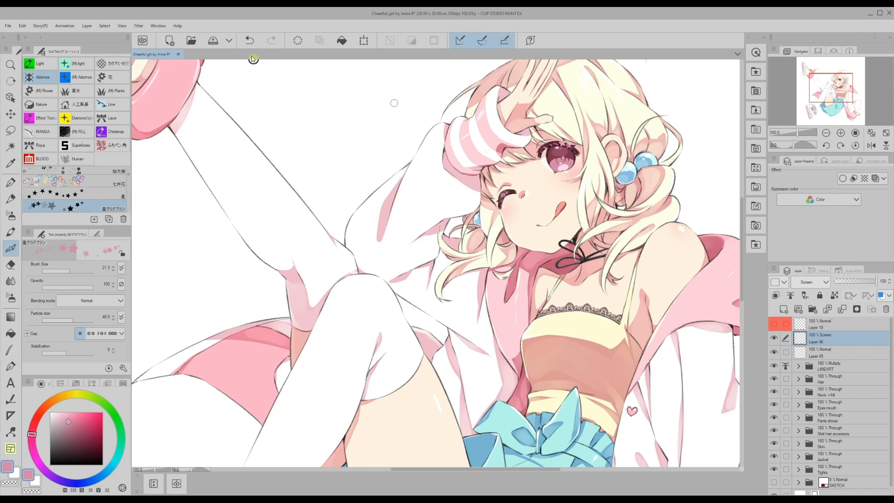
Choose a dark orange and convert the Screen layer to that drawing colour.
left_click(22, 26)
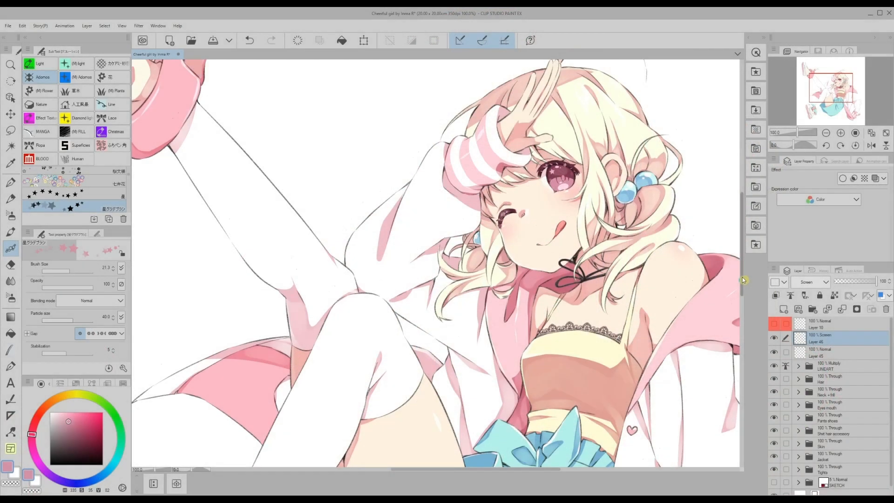
scroll(742, 278, "up", 1)
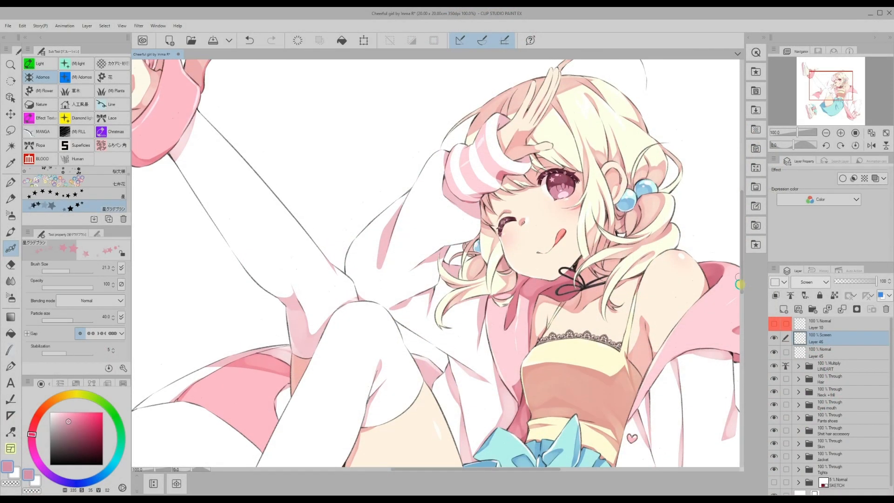
left_click(52, 401)
left_click(90, 423)
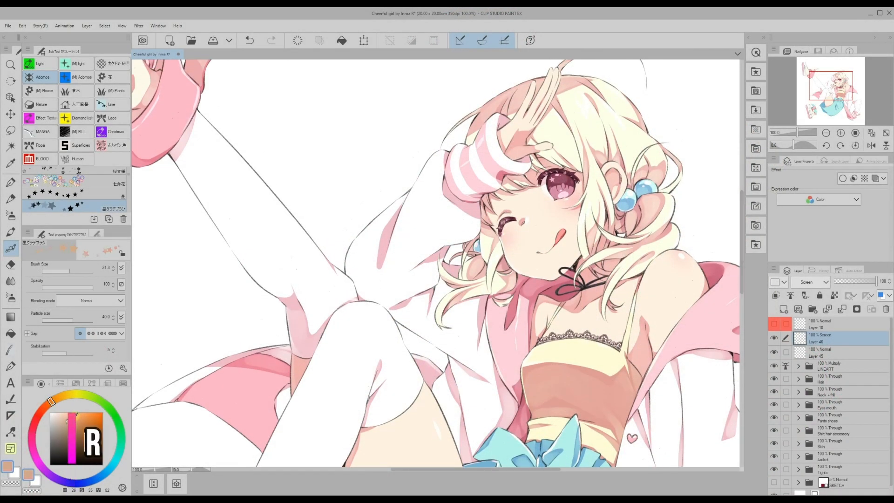
left_click(22, 25)
left_click(47, 191)
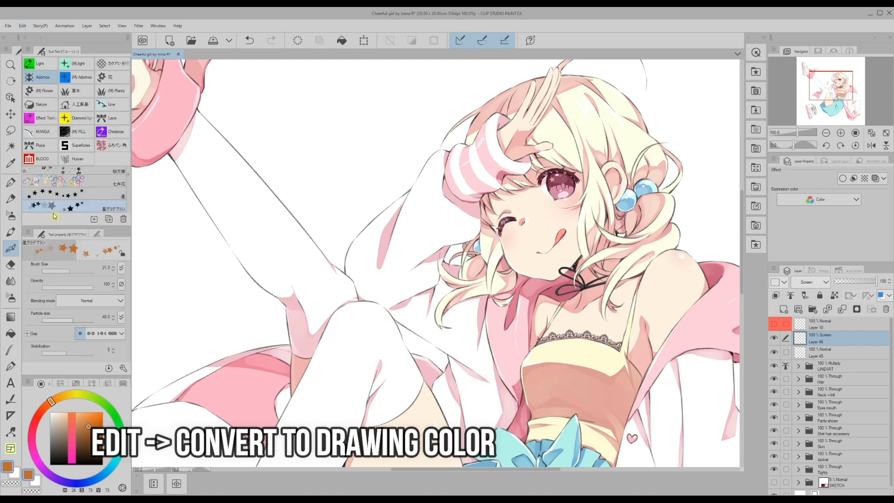
Change the drawing colour to a light orange and convert the Screen layer to it.
left_click_drag(54, 399, 57, 396)
left_click(78, 407)
left_click(22, 26)
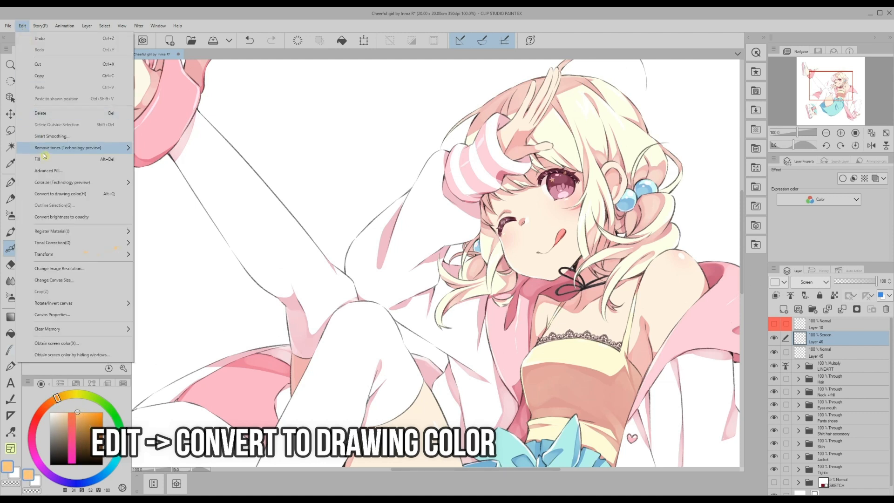
left_click(47, 193)
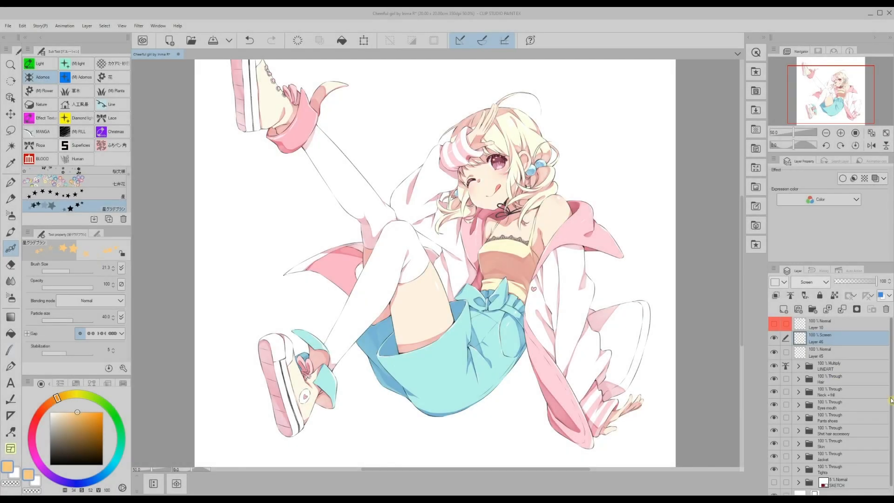
Create a new raster layer directly above the SKETCH folder, beneath the character's folders.
scroll(874, 388, "down", 1)
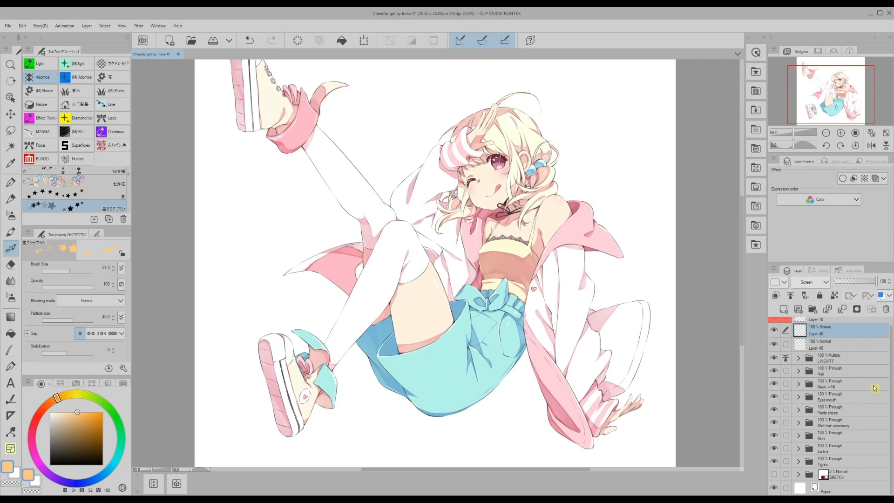
left_click(842, 474)
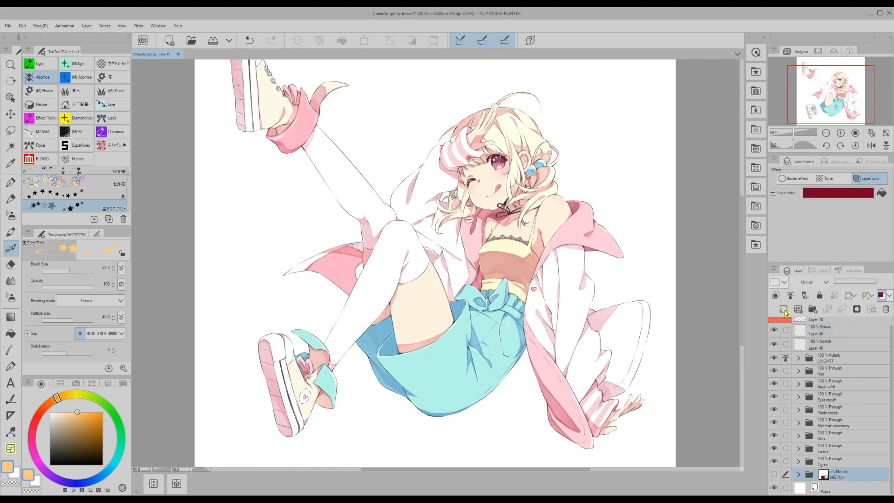
left_click(785, 310)
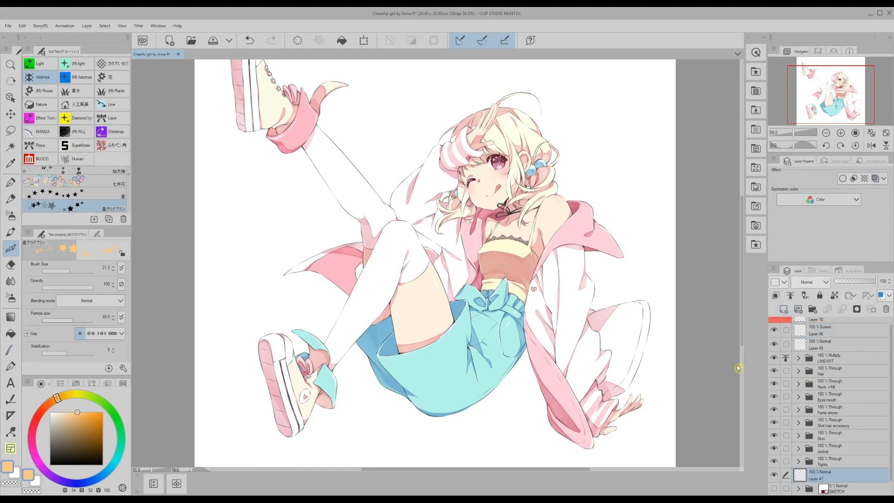
left_click_drag(743, 332, 743, 338)
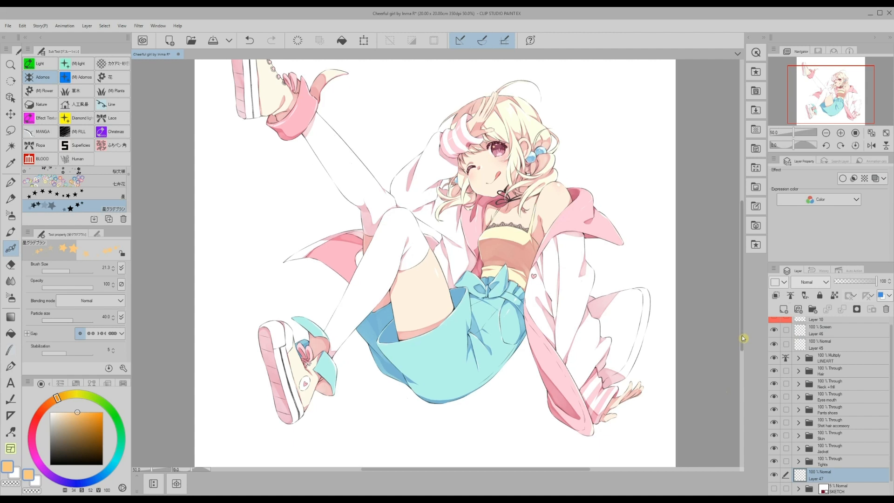
Place the pink polka-dot material from the Pop patterns behind the character and scale its tiles to 14%.
left_click(750, 40)
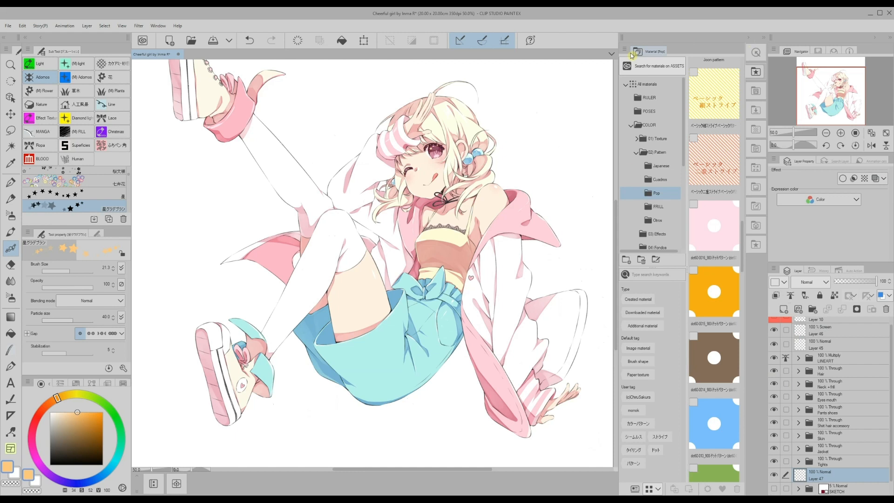
left_click(712, 232)
left_click_drag(713, 229, 408, 343)
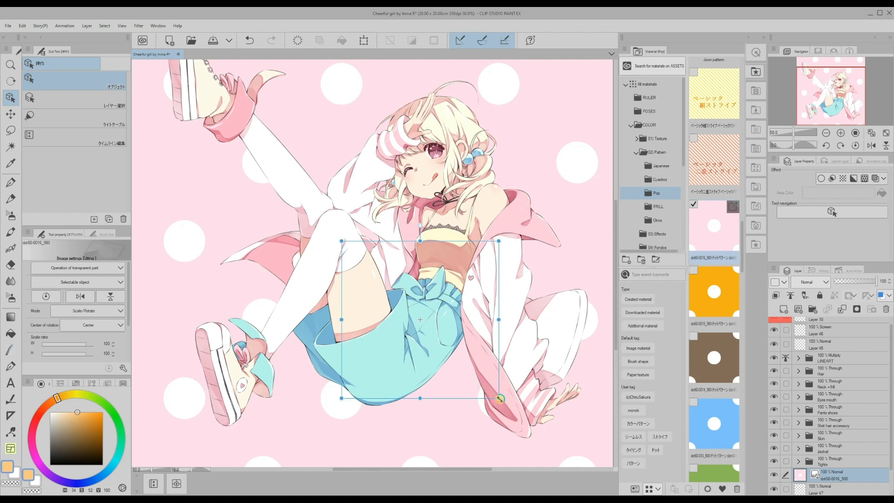
left_click_drag(499, 398, 306, 264)
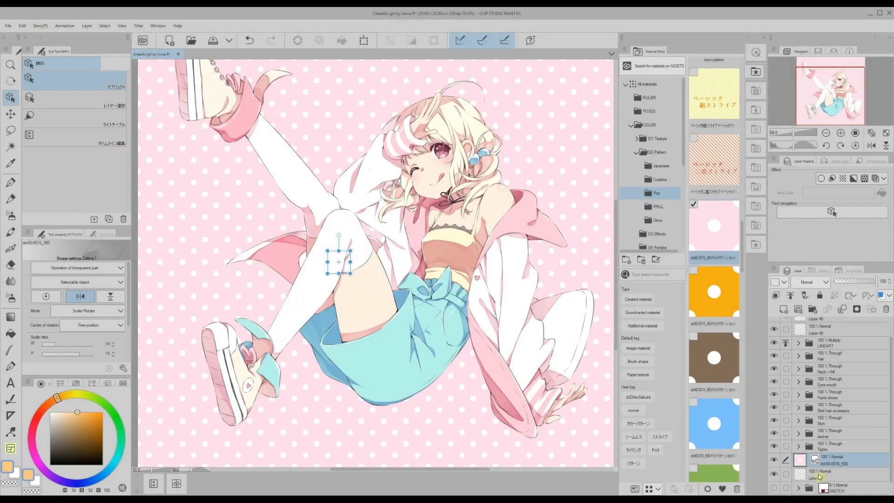
Move the empty raster layer above the dot pattern and set its blending mode to Color.
left_click_drag(820, 476, 815, 465)
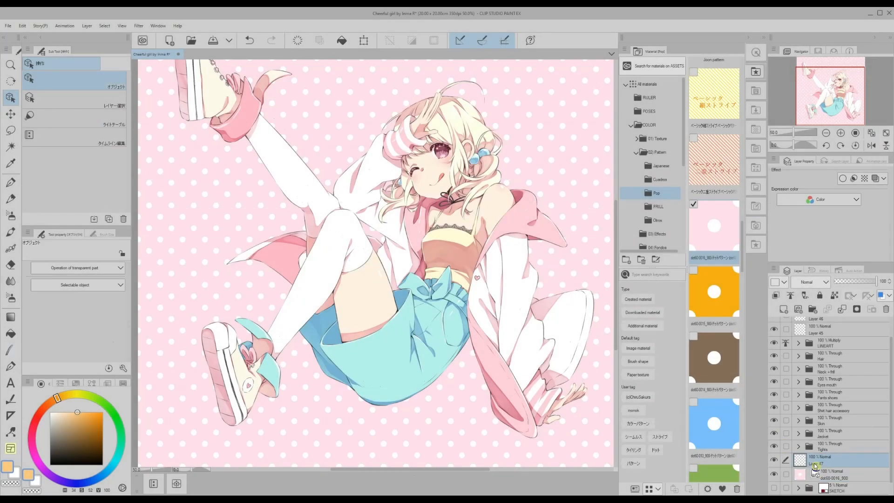
left_click(808, 282)
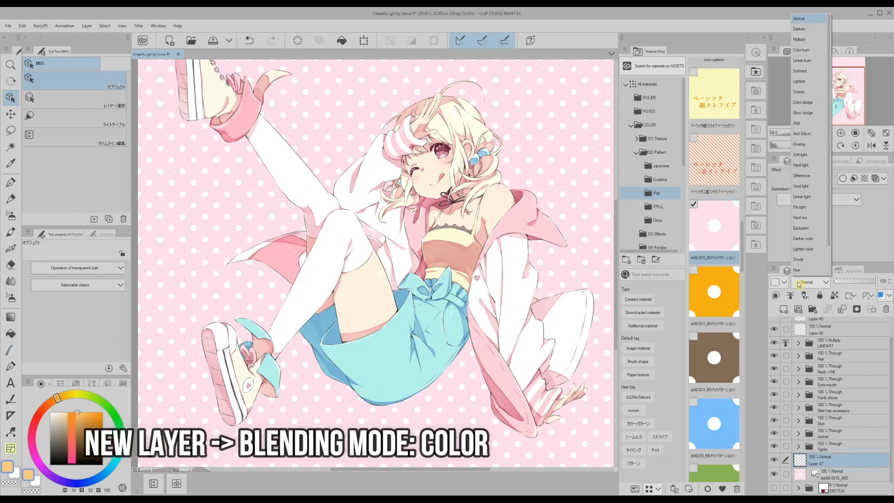
scroll(830, 237, "down", 1)
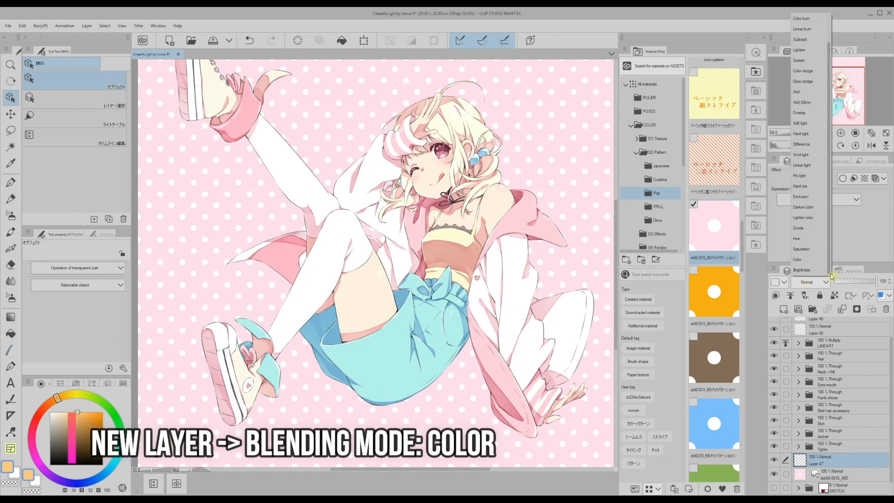
left_click(797, 260)
Tint the background around the character with large, soft airbrush patches of light orange and blue on the Color layer.
left_click(10, 215)
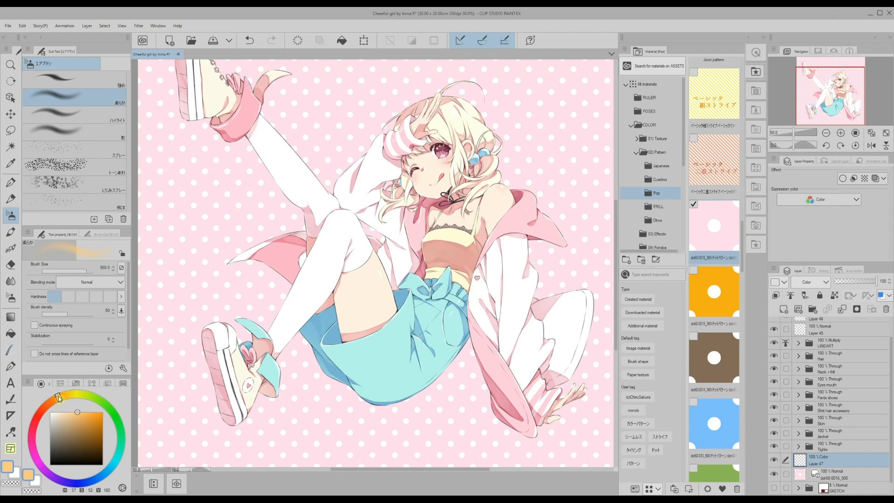
left_click(69, 411)
left_click_drag(350, 119, 223, 199)
mouse_move(292, 327)
left_mouse_down()
mouse_move(582, 220)
mouse_move(536, 244)
mouse_move(534, 261)
mouse_move(462, 333)
mouse_move(417, 312)
mouse_move(357, 219)
left_mouse_up()
left_click(475, 158, "alt")
left_click_drag(453, 346, 245, 220)
Blend more soft patches of pink, cream and light blue over the dotted background with the airbrush.
left_click(347, 230, "alt")
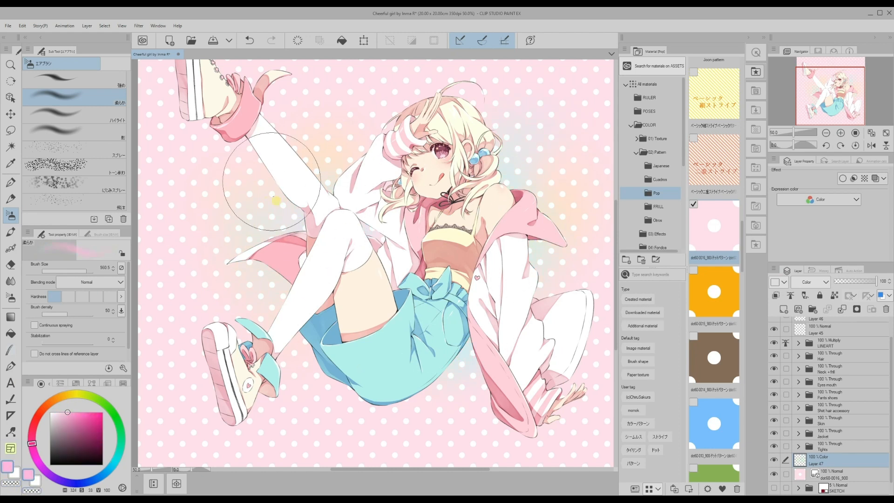
left_click(551, 359, "alt")
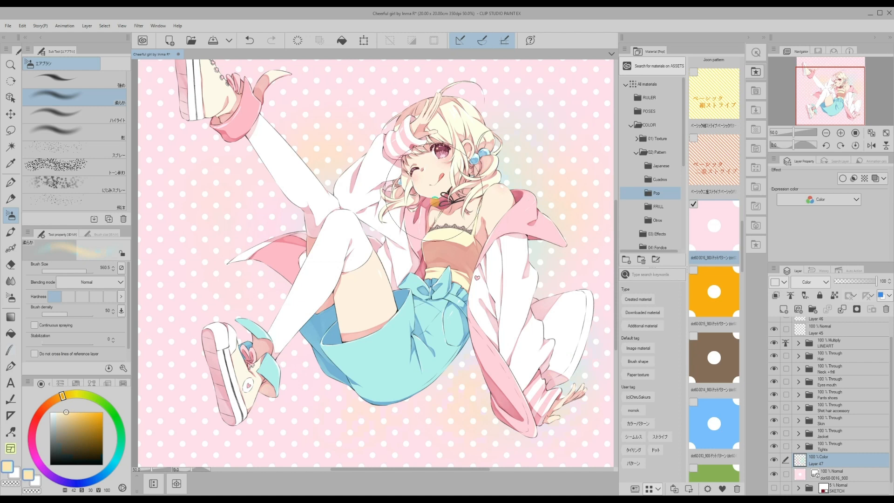
left_click(580, 193, "alt")
left_click(222, 171, "alt")
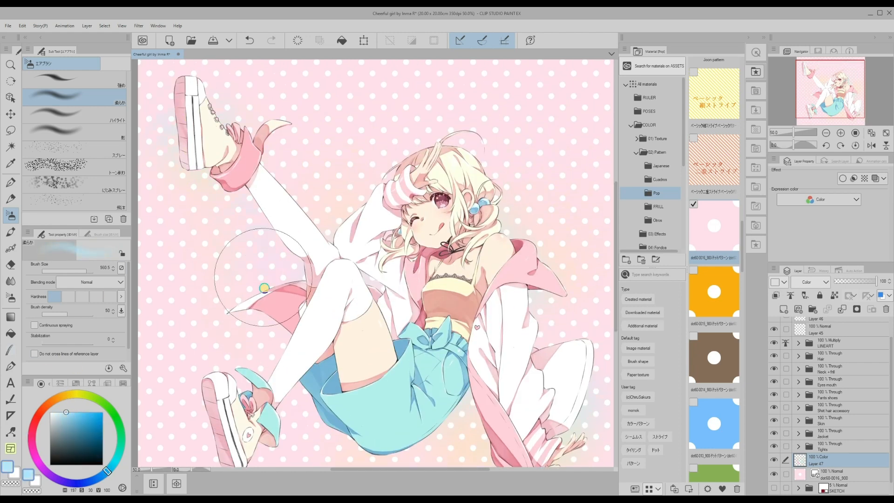
key("ctrl+minus")
scroll(605, 289, "down", 2)
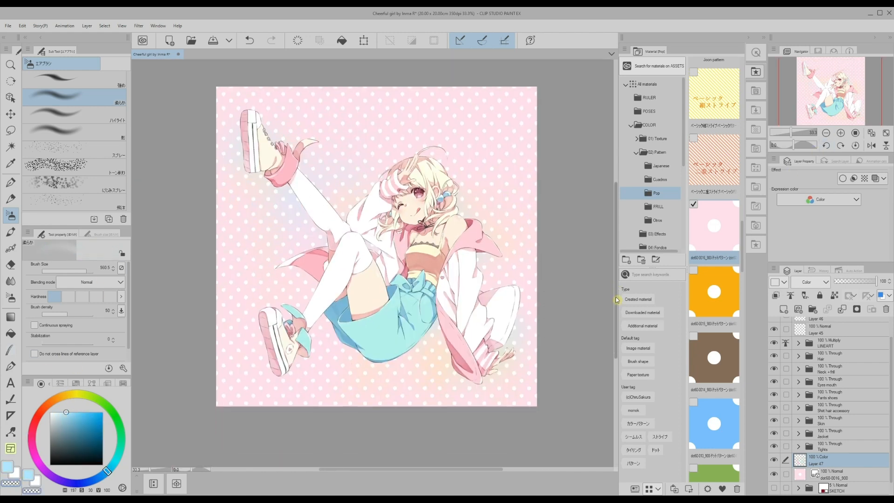
Group the Color layer and the dot pattern layer into a new folder.
left_click(828, 475, "ctrl")
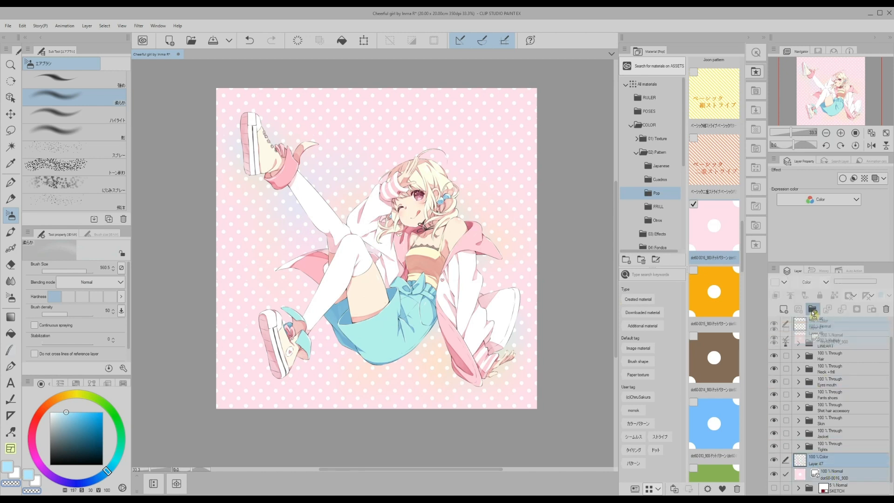
left_click(813, 310)
left_click(798, 463)
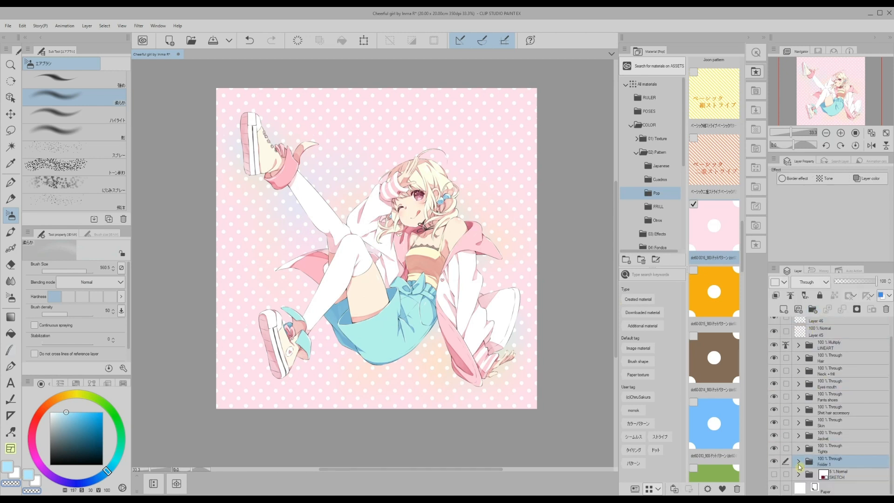
Add a layer mask to the dot-pattern folder with Mask Outside Selection, hiding its whole content.
left_click(86, 27)
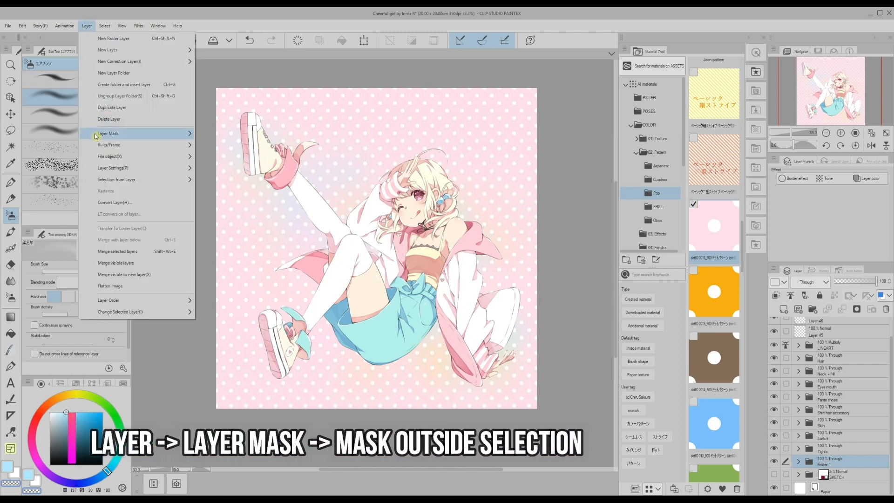
mouse_move(96, 136)
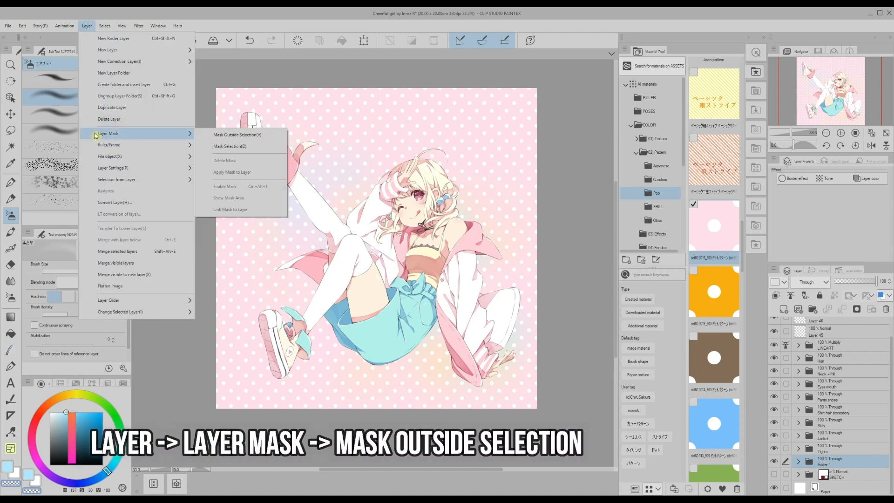
left_click(223, 136)
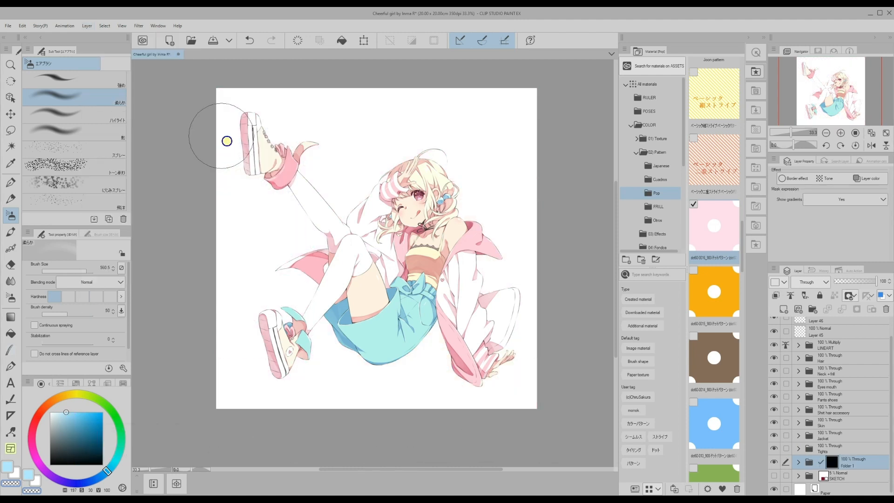
Reveal the dotted background softly around the character by painting on the folder's mask with the wet gouache brush at size about 1000.
left_click(11, 231)
scroll(126, 124, "down", 3)
scroll(125, 139, "down", 5)
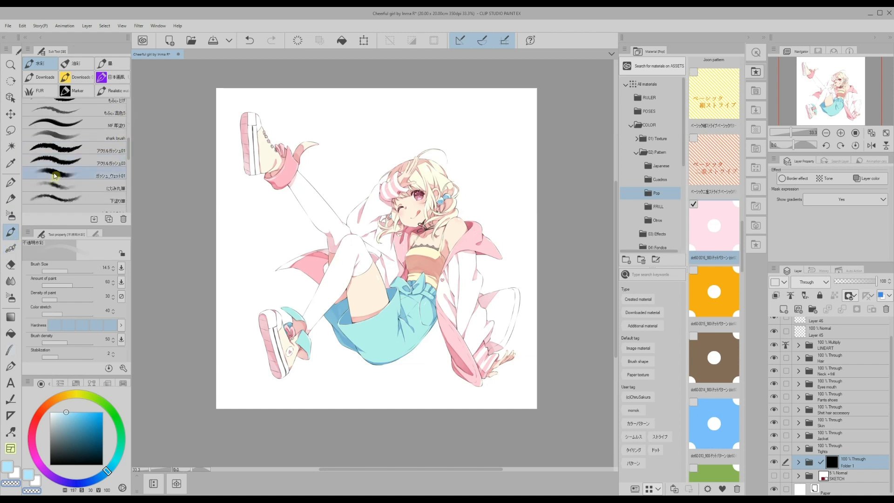
left_click(55, 176)
mouse_move(389, 233)
left_mouse_down()
mouse_move(372, 214)
mouse_move(447, 177)
mouse_move(349, 257)
mouse_move(479, 251)
mouse_move(427, 279)
mouse_move(442, 314)
mouse_move(354, 298)
mouse_move(288, 261)
mouse_move(338, 194)
mouse_move(396, 158)
mouse_move(447, 168)
mouse_move(466, 154)
mouse_move(400, 252)
mouse_move(410, 307)
mouse_move(350, 302)
mouse_move(254, 326)
mouse_move(264, 303)
left_mouse_up()
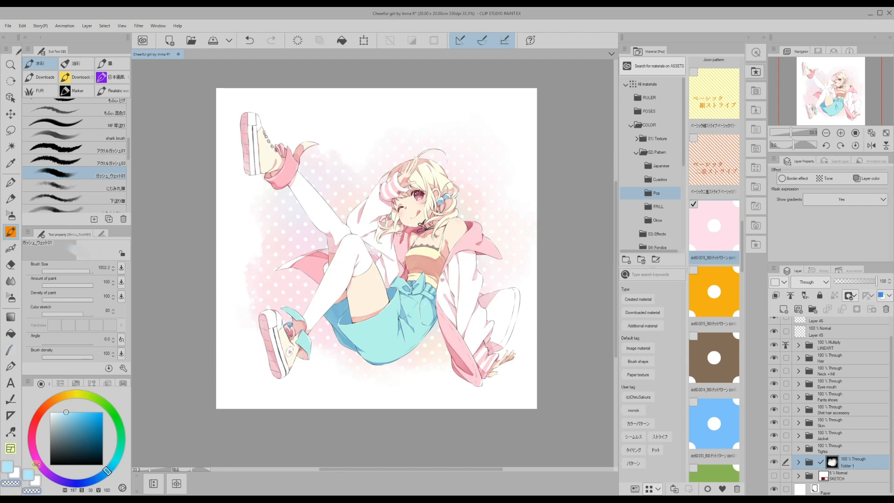
mouse_move(231, 261)
left_mouse_down()
mouse_move(270, 259)
mouse_move(255, 258)
left_mouse_up()
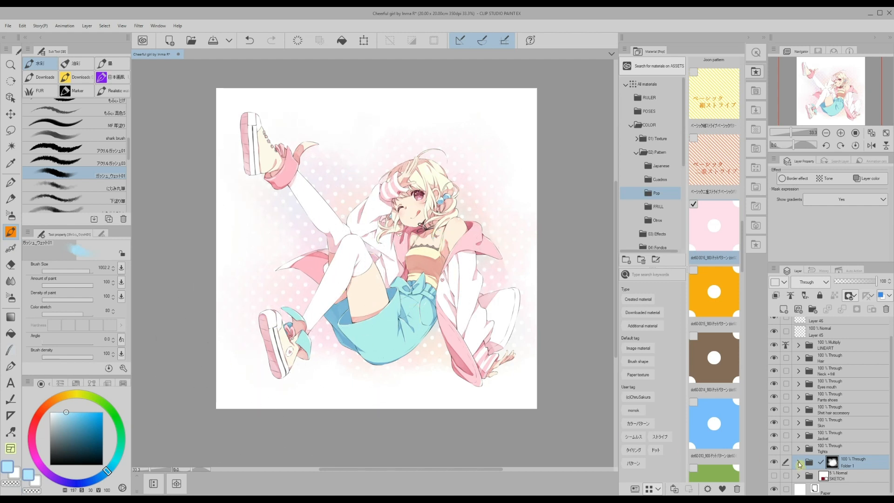
Create a Hue/Saturation/Luminosity correction layer inside the folder, directly above the Color layer.
left_click(798, 463)
left_click(833, 478)
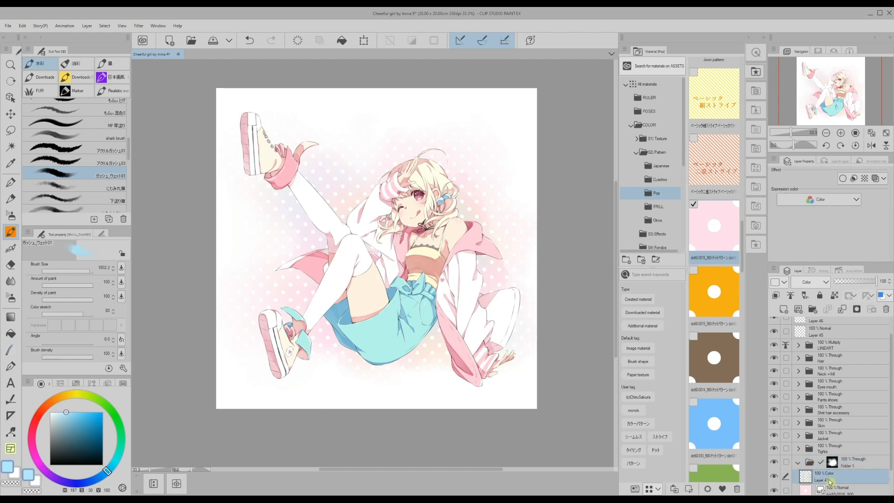
left_click(86, 25)
mouse_move(100, 65)
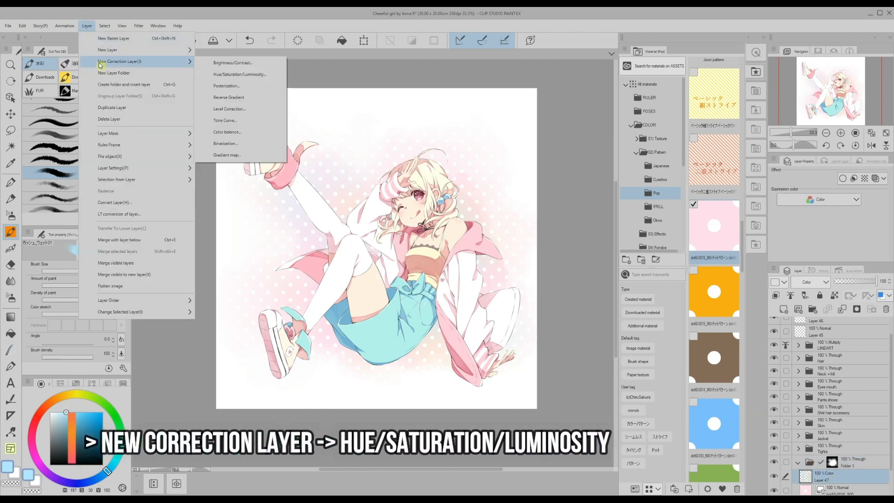
left_click(217, 75)
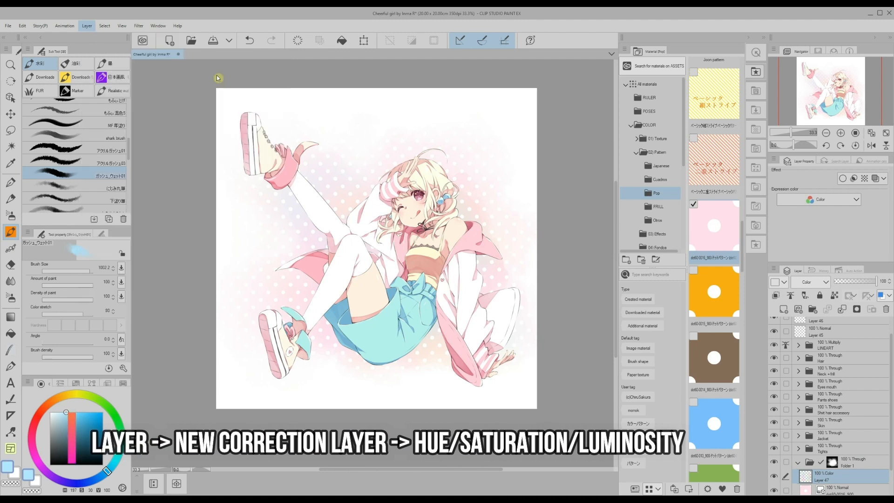
Adjust the correction layer to hue 0, saturation 6 and luminosity 30 and apply it.
left_click_drag(371, 211, 287, 338)
left_click(346, 397)
left_click(346, 397)
left_click_drag(341, 426, 365, 426)
left_click(344, 397)
left_click_drag(327, 334, 141, 246)
left_click_drag(158, 306, 160, 304)
left_click_drag(177, 334, 181, 335)
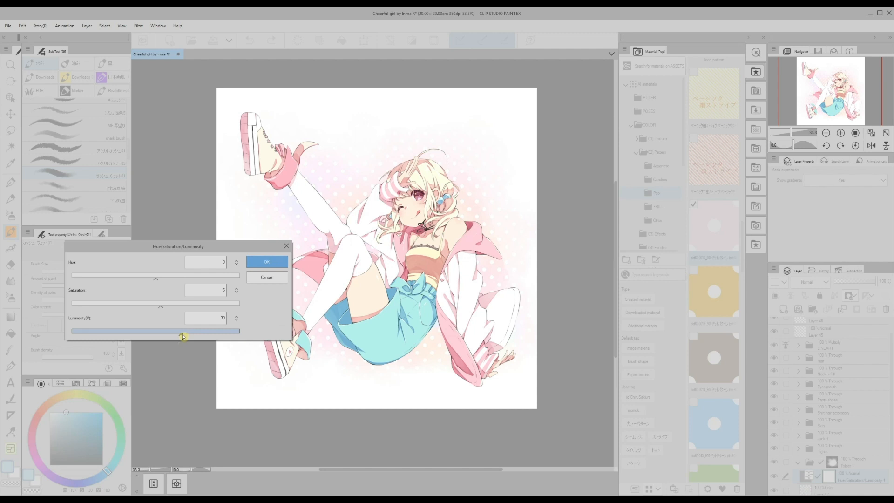
left_click(265, 262)
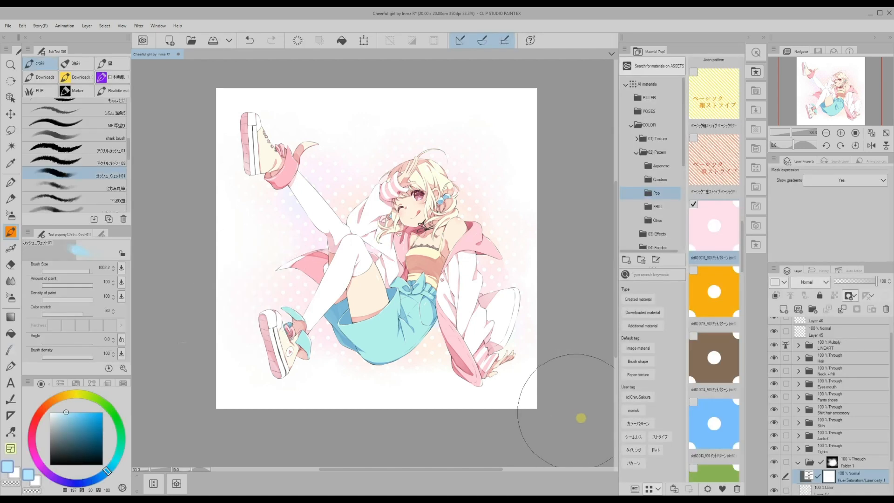
Soften the tint beside the character's raised leg on the Color layer, using the soft airbrush with transparent colour.
scroll(838, 459, "down", 3)
left_click(824, 449)
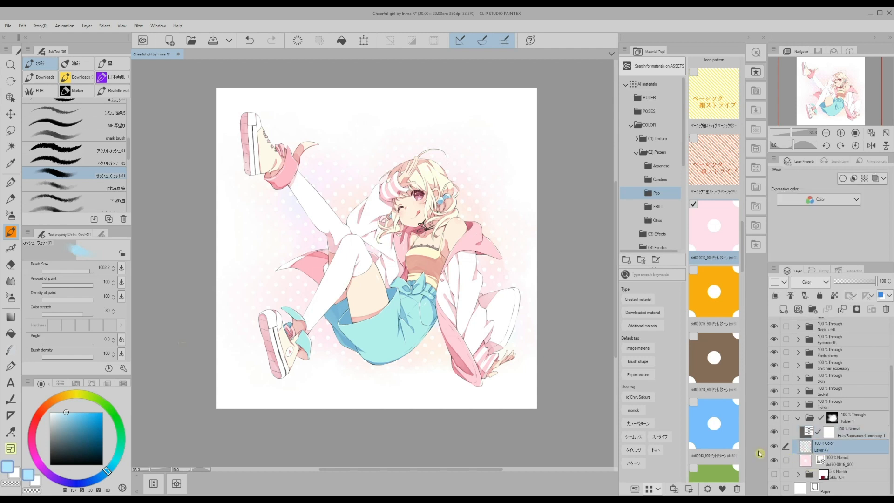
left_click(9, 485)
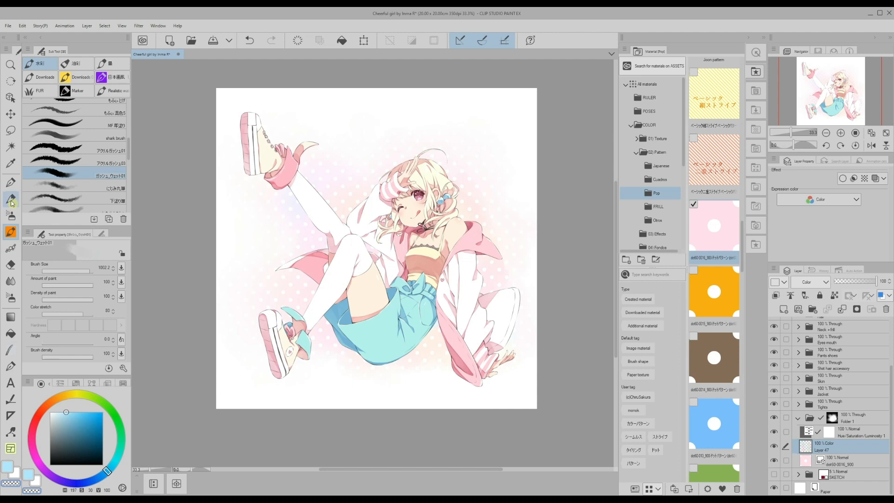
left_click(10, 215)
mouse_move(265, 228)
left_mouse_down()
mouse_move(293, 208)
mouse_move(291, 221)
mouse_move(286, 200)
mouse_move(275, 222)
mouse_move(259, 201)
left_mouse_up()
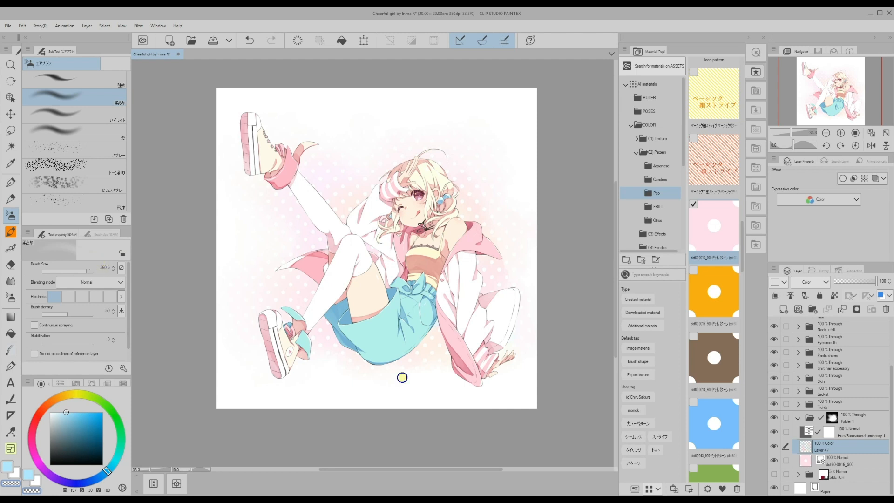
Place the daytime townscape image behind the character, mask it, reveal it with the wet gouache brush, and hide the layer.
scroll(605, 363, "up", 2)
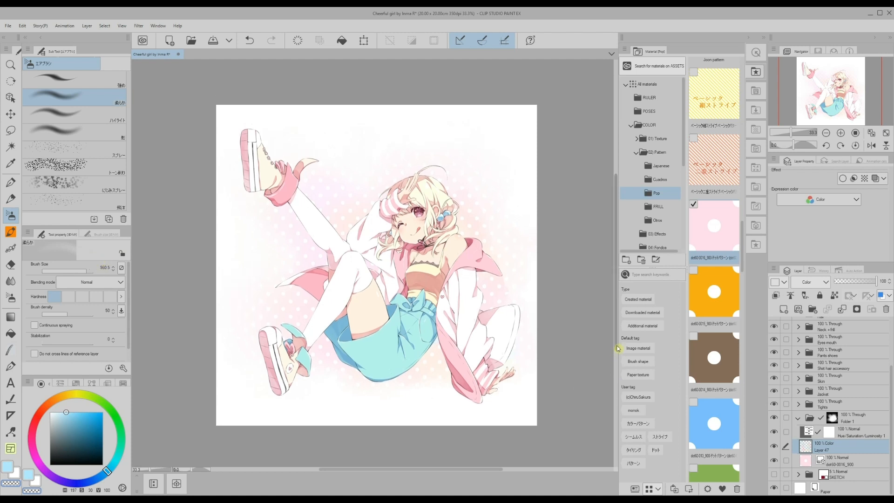
left_click_drag(435, 470, 409, 470)
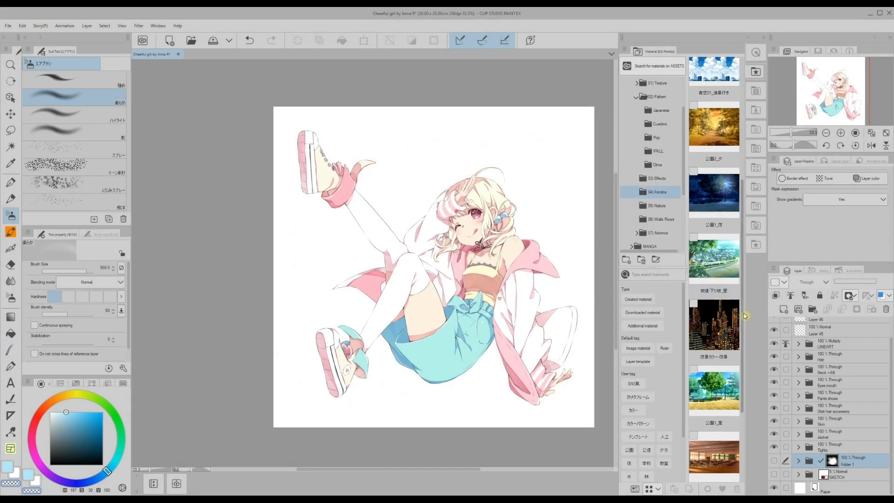
left_click_drag(714, 259, 433, 265)
left_click(87, 26)
left_click(11, 232)
mouse_move(354, 159)
left_mouse_down()
mouse_move(549, 201)
mouse_move(335, 219)
mouse_move(322, 187)
left_mouse_up()
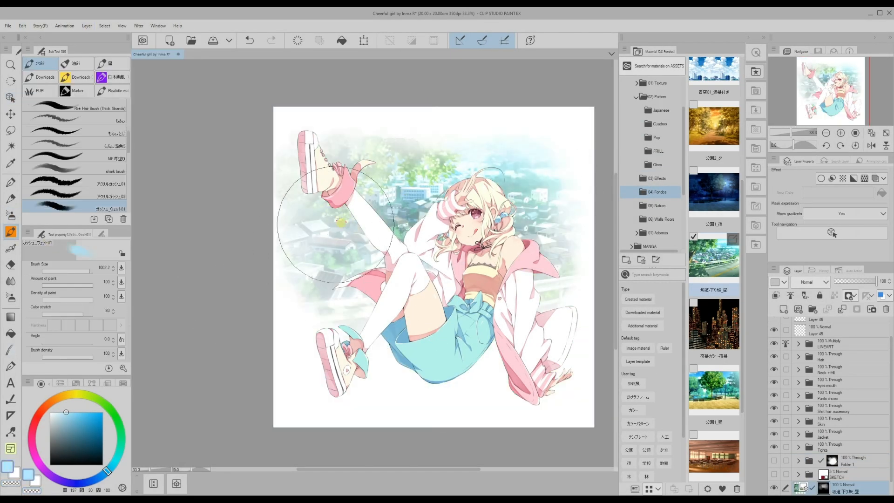
left_click(774, 489)
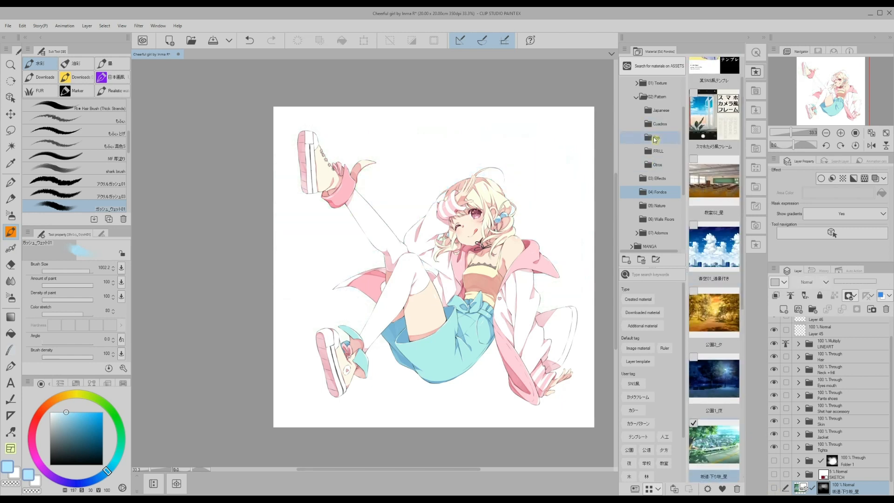
Place the light blue bubble texture behind the character and paint its mask so it shows only around her.
left_click(657, 82)
left_click_drag(714, 149, 343, 231)
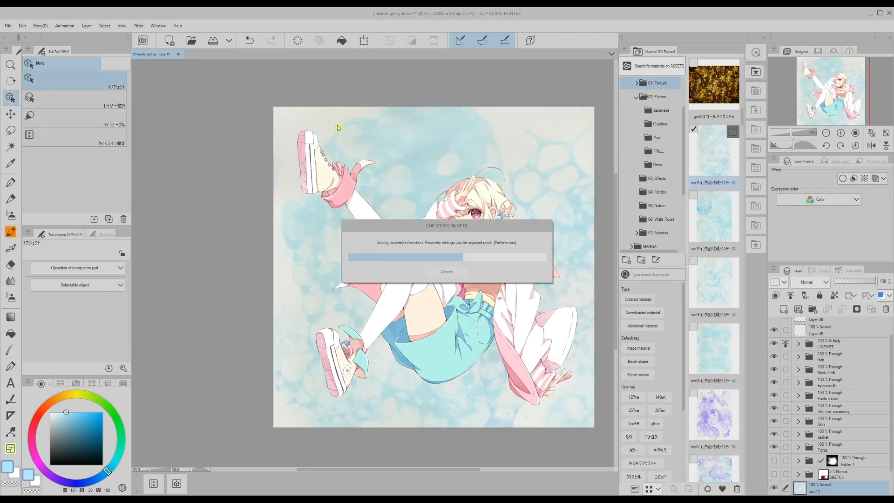
left_click(402, 461)
key("b")
mouse_move(385, 295)
left_mouse_down()
mouse_move(413, 114)
mouse_move(389, 305)
mouse_move(359, 345)
left_mouse_up()
Recolour the bubble texture to a pale pink with a Hue/Saturation/Luminosity correction layer and raised luminosity.
left_click(87, 26)
left_click_drag(156, 279, 222, 281)
left_click_drag(157, 334, 192, 333)
left_click_drag(222, 281, 84, 281)
left_click(267, 261)
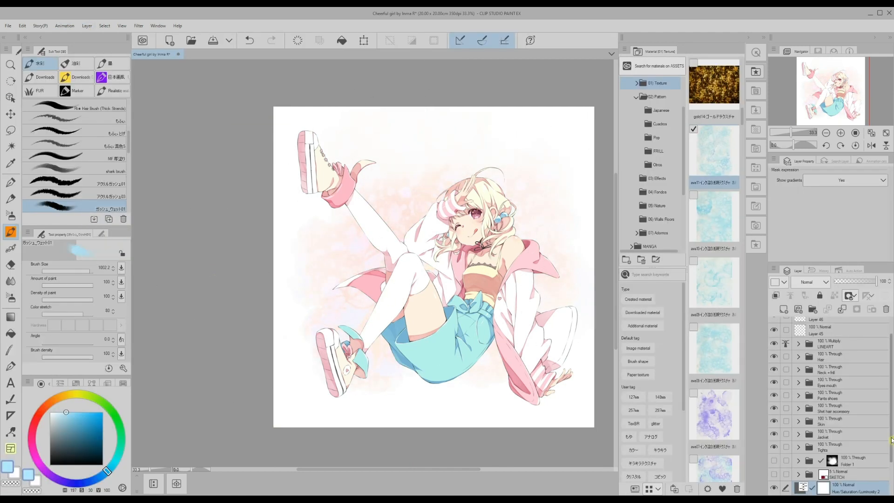
Switch off the recoloured texture, then place another background material behind the character and mask it.
left_click_drag(892, 440, 892, 470)
left_click_drag(774, 444, 774, 460)
left_click_drag(742, 117, 751, 258)
left_click_drag(714, 204, 421, 375)
left_click_drag(351, 162, 395, 255)
left_click(87, 26)
left_click(218, 143)
Paint on the new material's mask with the wet gouache brush to reveal it around the character.
left_click(11, 232)
mouse_move(531, 205)
left_mouse_down()
mouse_move(413, 292)
mouse_move(479, 305)
left_mouse_up()
key("c")
mouse_move(382, 261)
left_mouse_down()
mouse_move(353, 166)
mouse_move(326, 298)
left_mouse_up()
Recolour the new background material with a Hue/Saturation/Luminosity correction layer, raising its hue and luminosity.
left_click(87, 26)
left_click_drag(156, 333, 173, 333)
left_click_drag(156, 279, 197, 283)
key("Return")
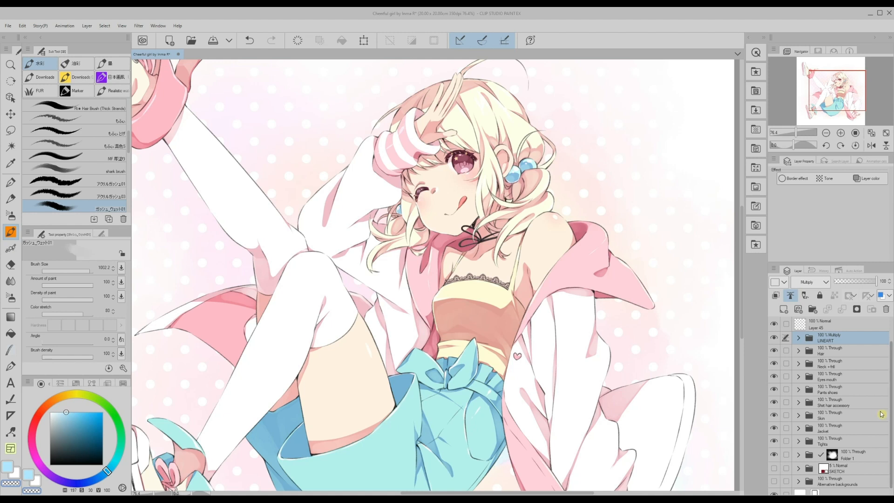
Hide the LINEART folder and merge all visible layers to a new layer above the Hair folder.
left_click(774, 338)
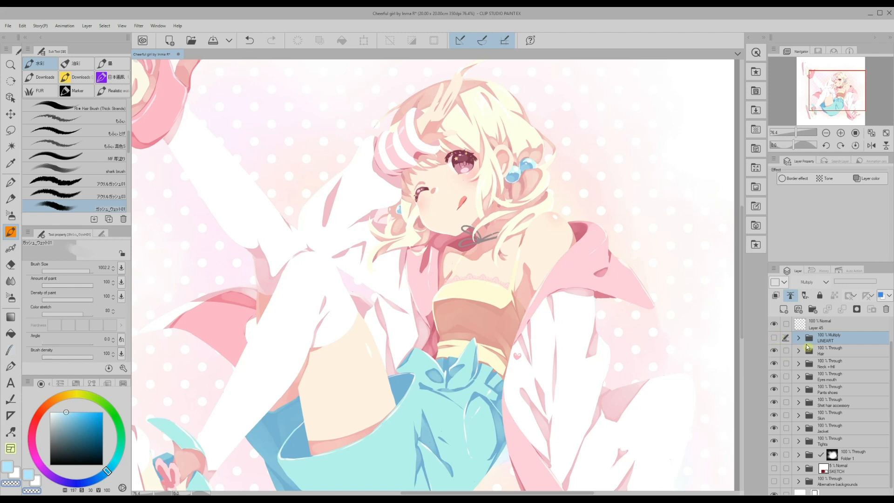
left_click(827, 354)
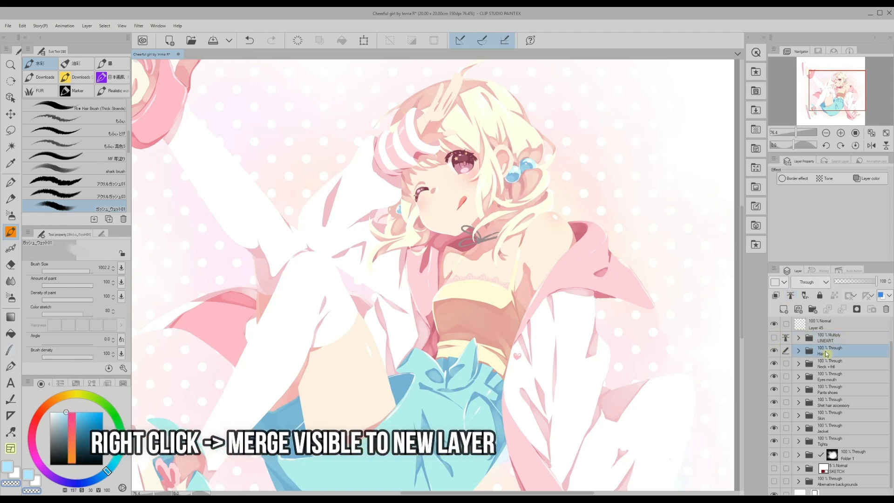
right_click(827, 354)
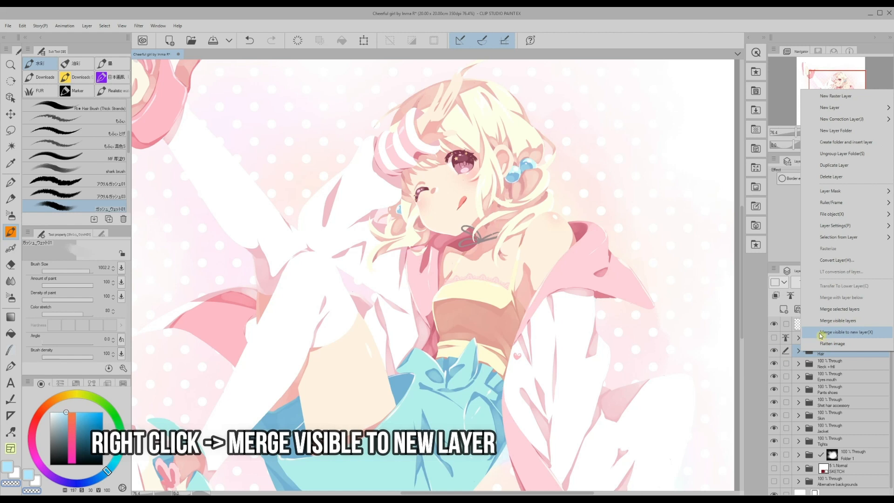
left_click(820, 332)
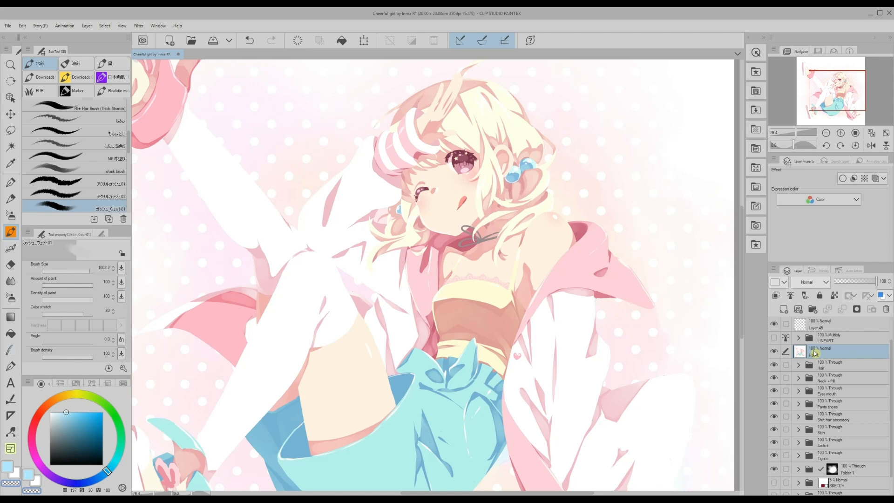
Move the merged layer above the LINEART folder and try clipping it to the layer below.
left_click_drag(815, 353, 816, 333)
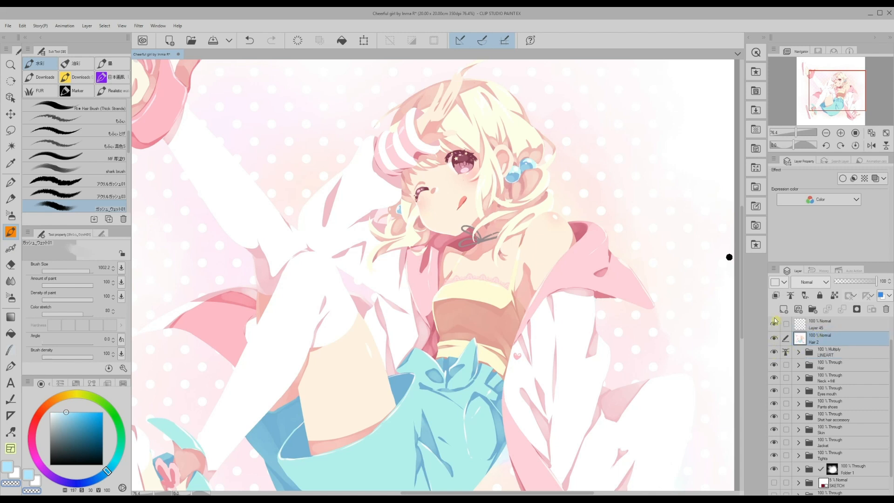
left_click(776, 298)
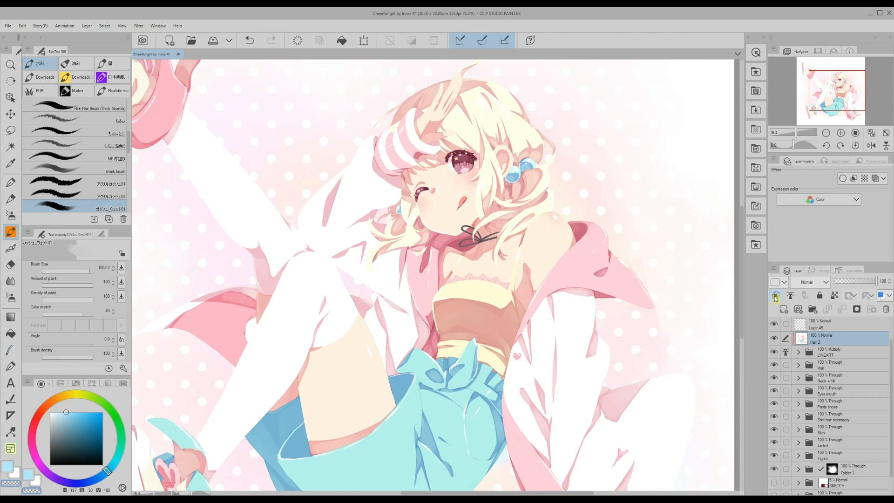
left_click(776, 296)
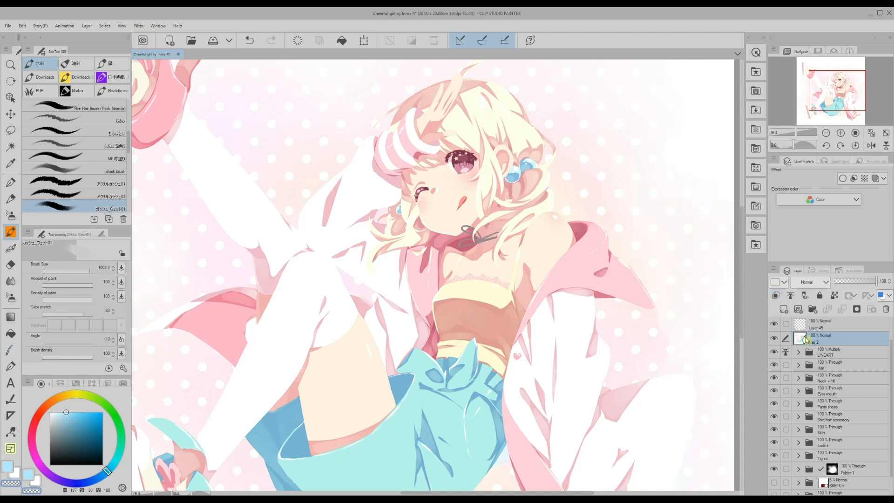
Duplicate the merged layer, set the copy's blending mode to Multiply, and duplicate that Multiply layer once more.
right_click(806, 340)
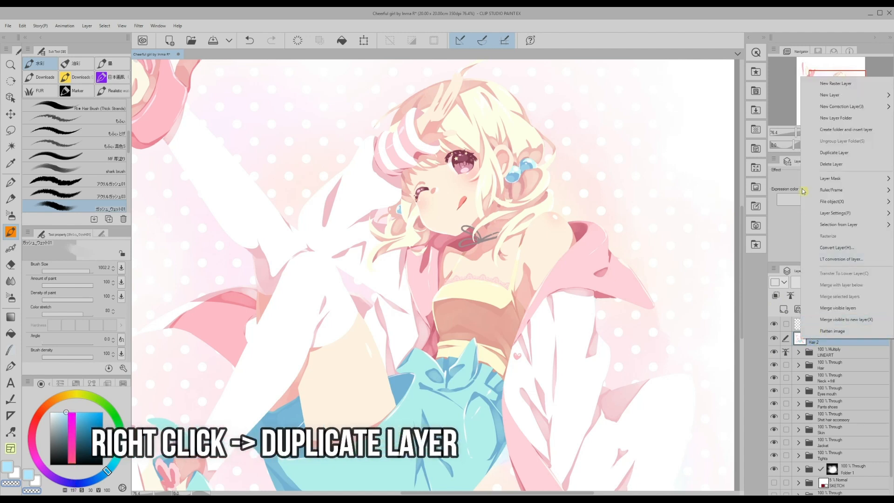
left_click(816, 156)
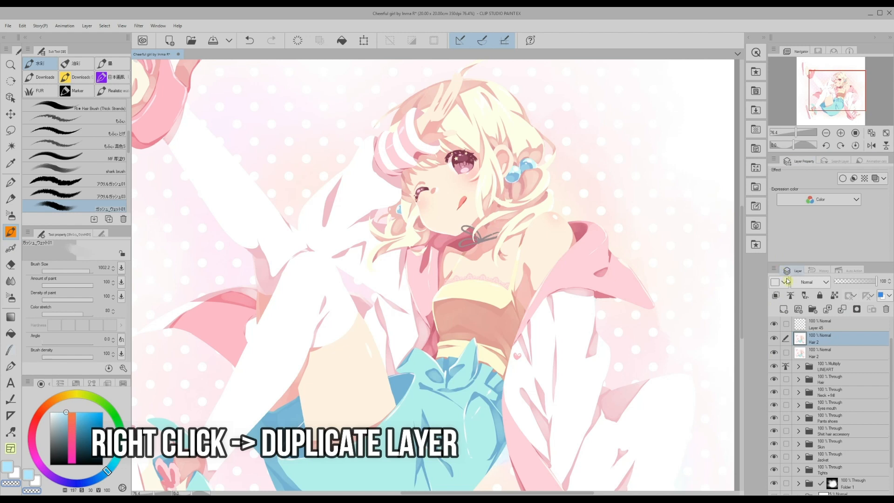
left_click(808, 282)
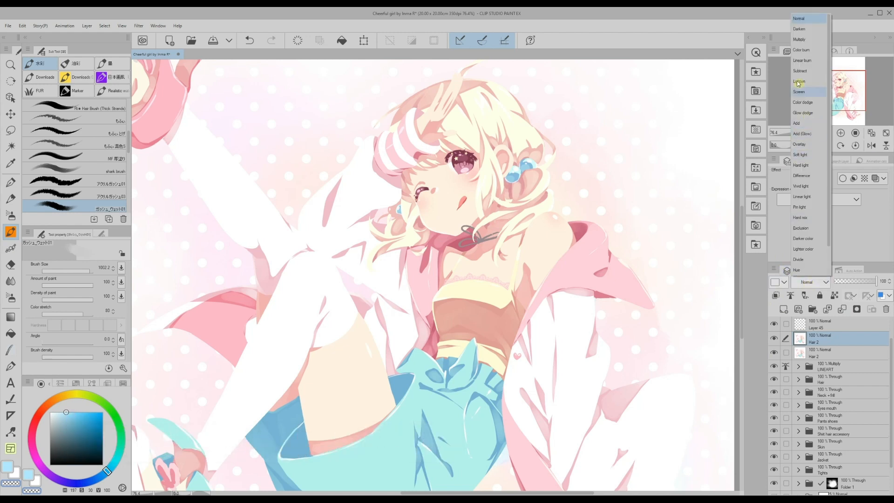
left_click(798, 42)
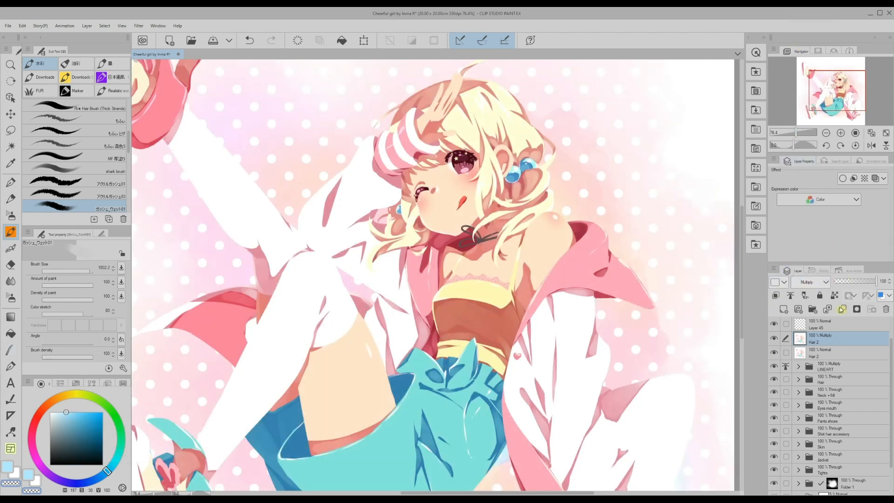
right_click(813, 344)
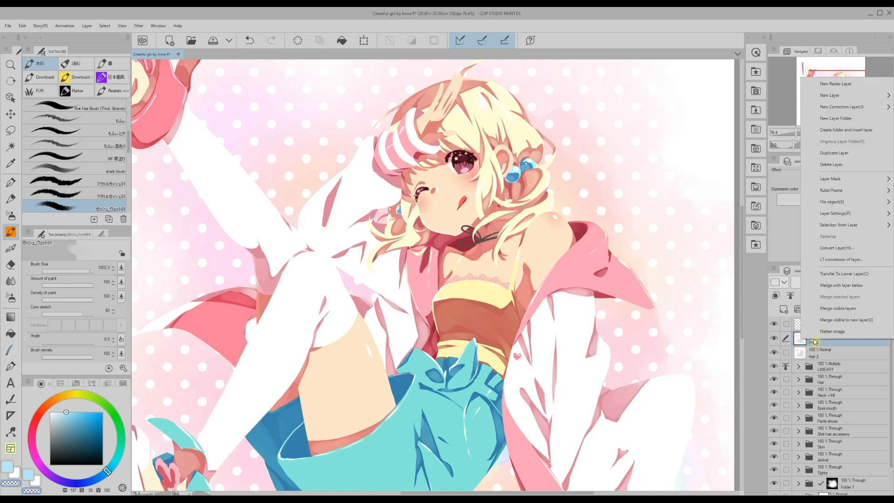
left_click(831, 158)
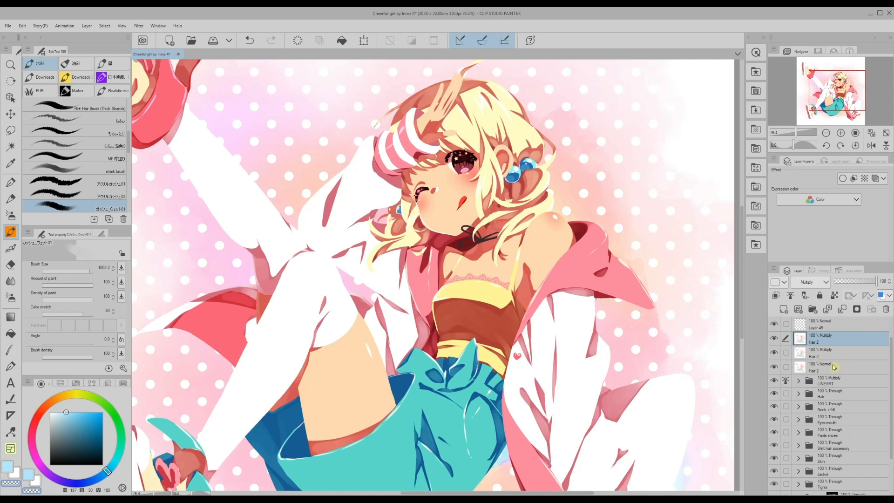
Lower the saturation of the top Multiply copy of the merged layer with the Hue/Saturation/Luminosity tonal correction.
left_click(22, 26)
mouse_move(122, 243)
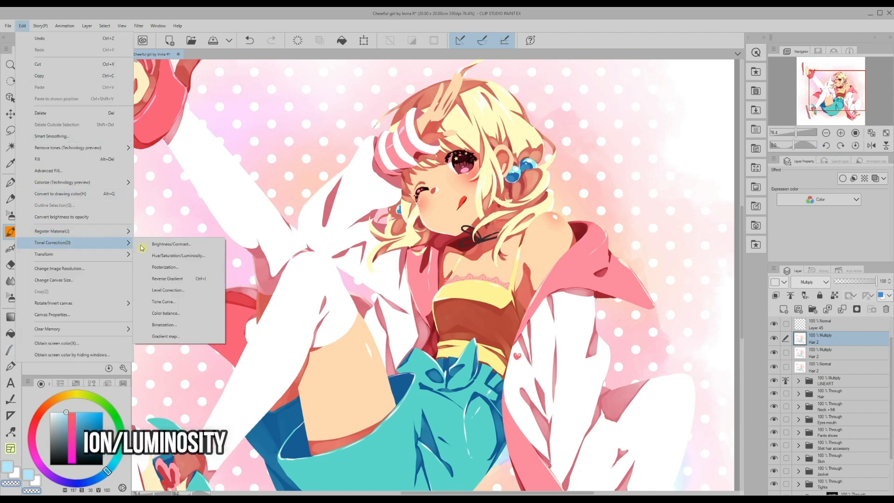
left_click(182, 256)
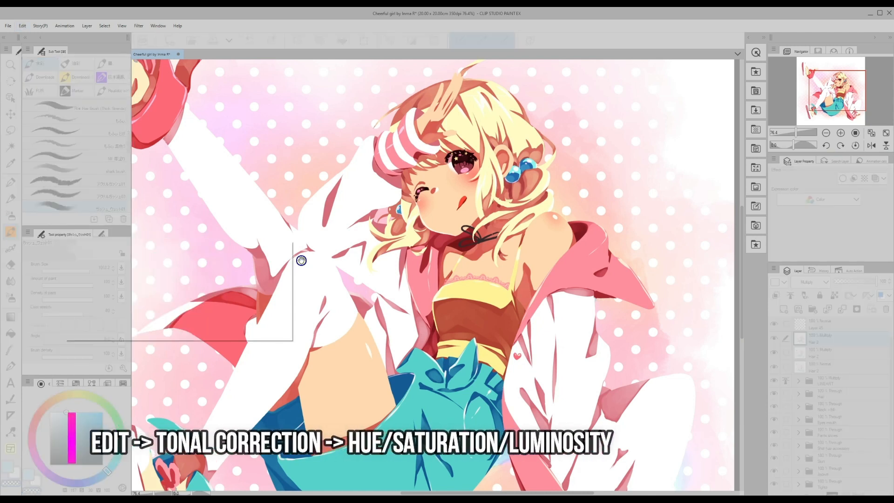
left_click(129, 307)
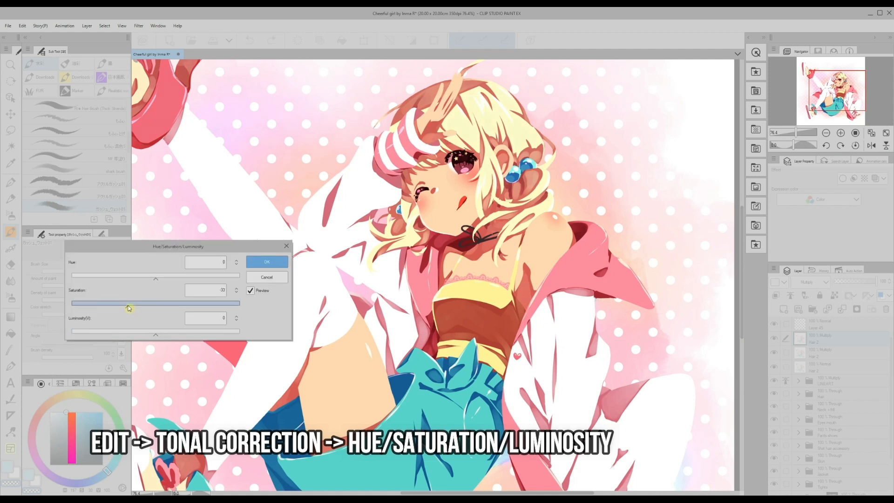
left_click_drag(119, 306, 108, 307)
left_click(262, 263)
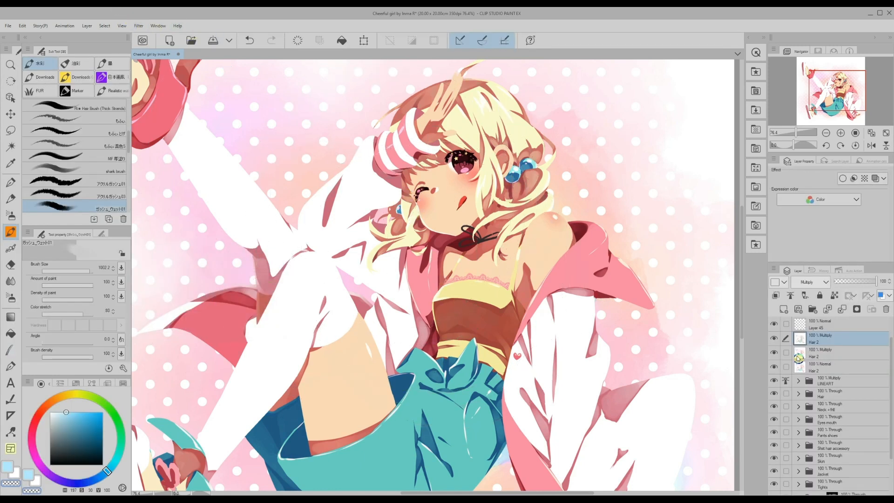
Merge the two Multiply copies and the original merged layer into a single layer.
left_click(815, 368, "shift")
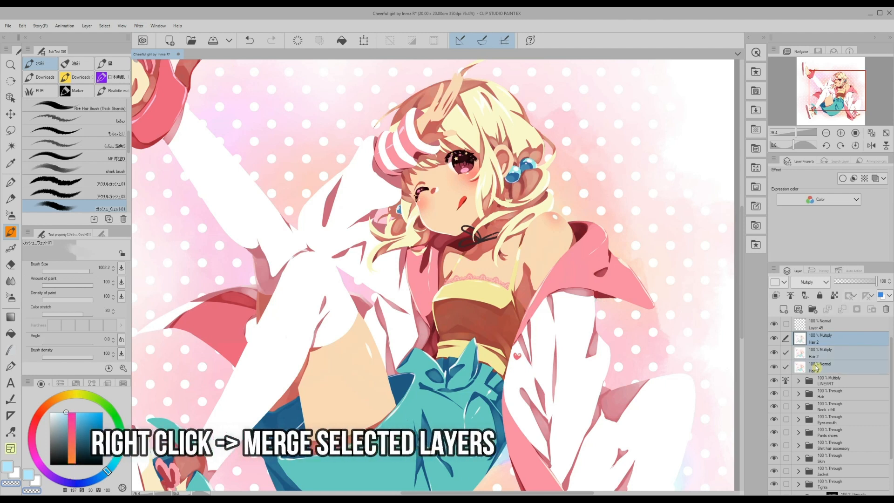
right_click(815, 368)
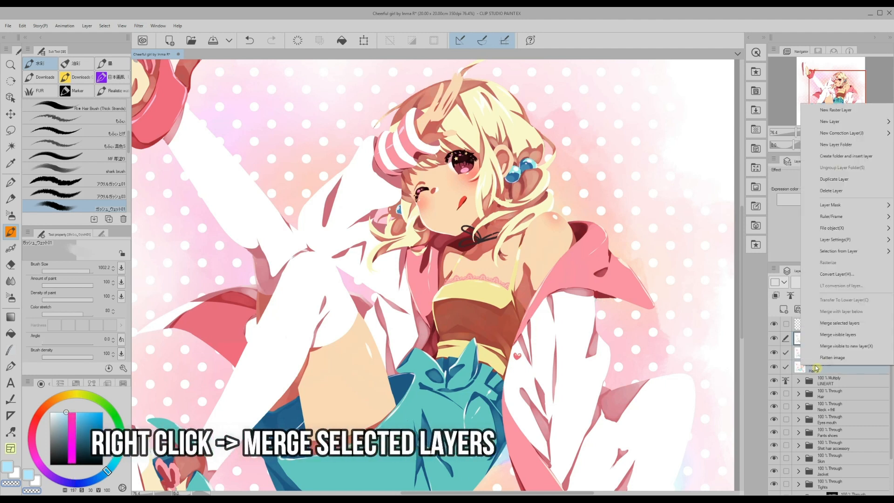
left_click(817, 324)
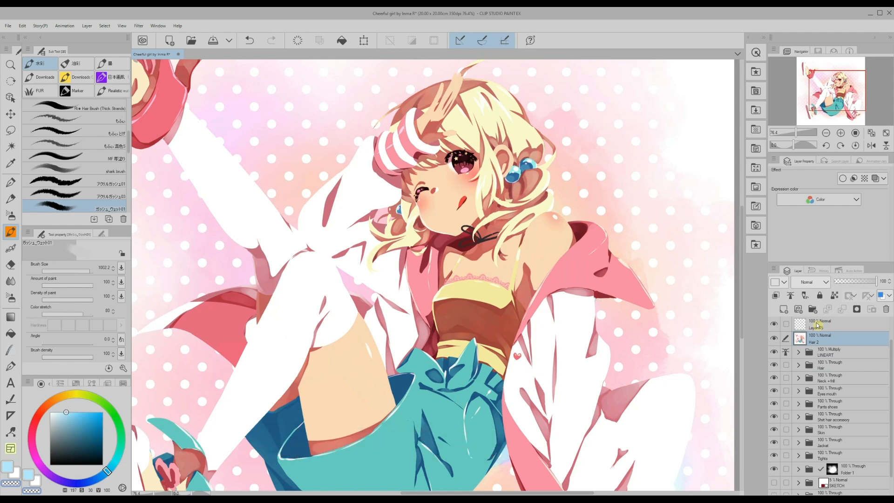
Apply a Gaussian blur to the merged colour layer and clip it to the LINEART folder below.
left_click(138, 25)
mouse_move(197, 42)
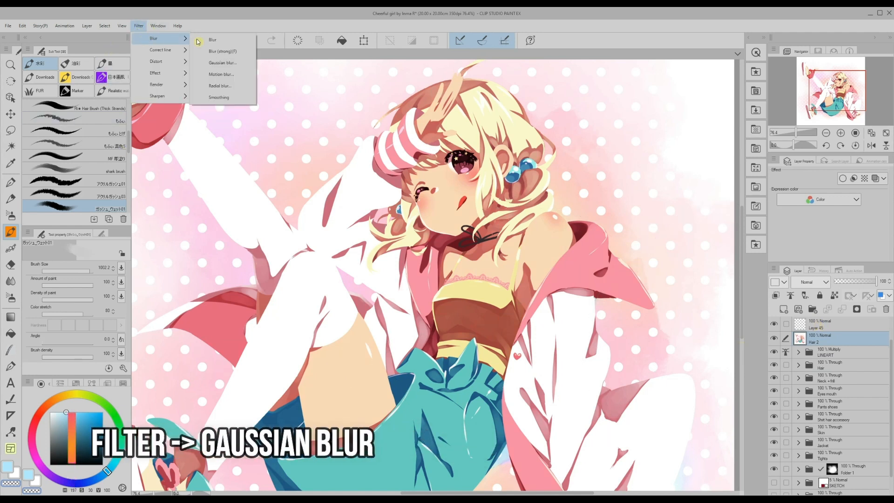
left_click(219, 66)
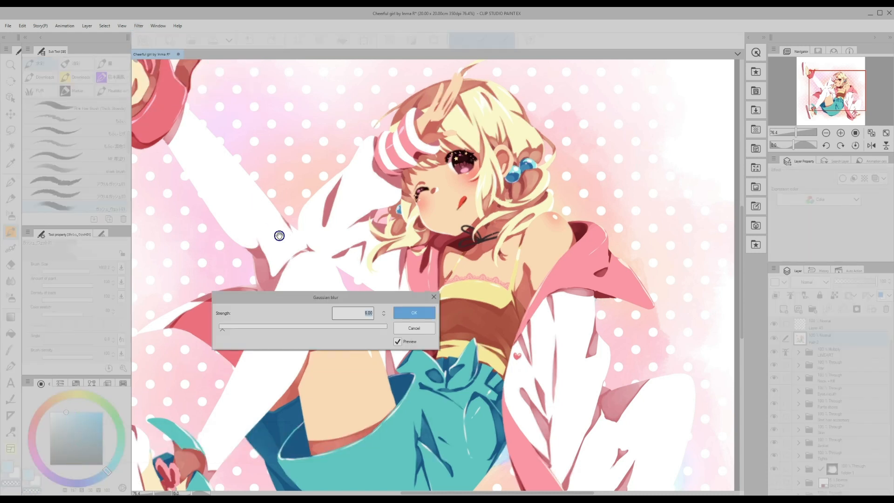
type("1")
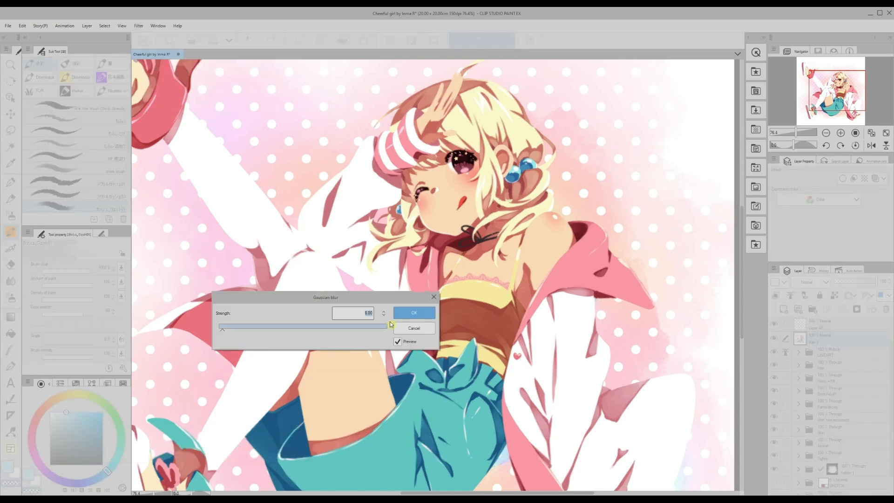
left_click(403, 314)
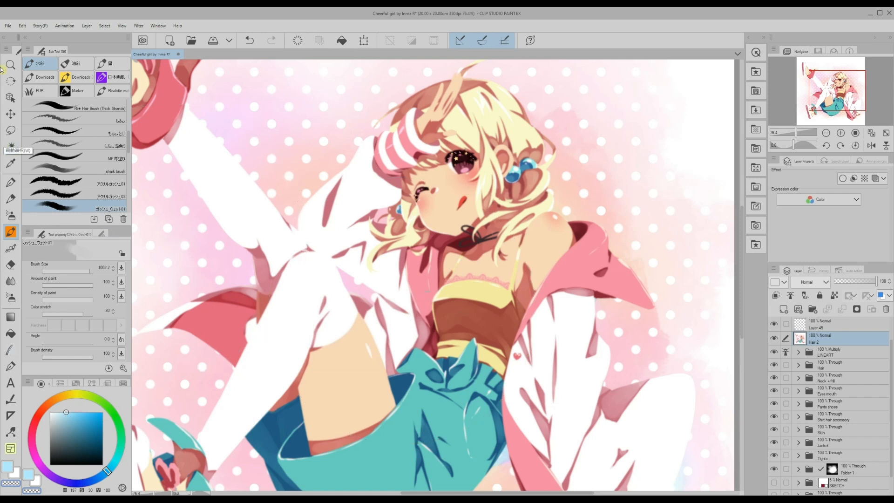
left_click(777, 296)
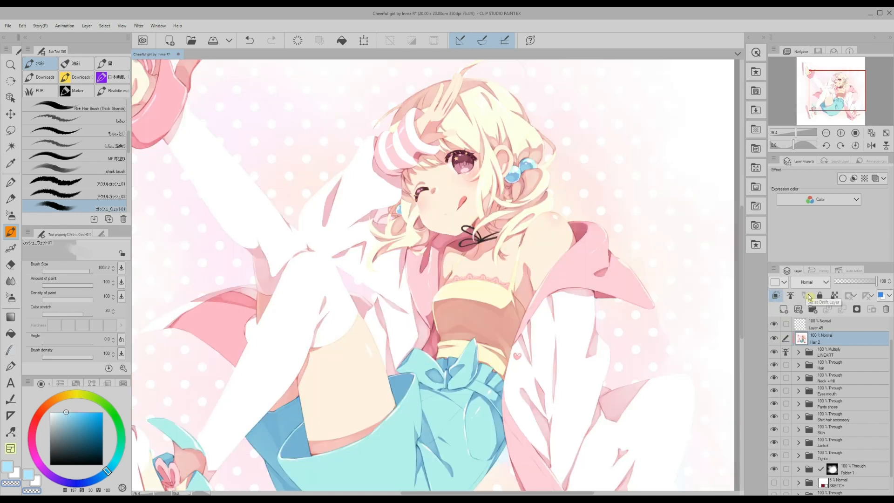
Darken the clipped colour layer with the Brightness/Contrast correction, lowering the brightness and setting contrast to -5.
left_click(11, 182)
left_click(28, 26)
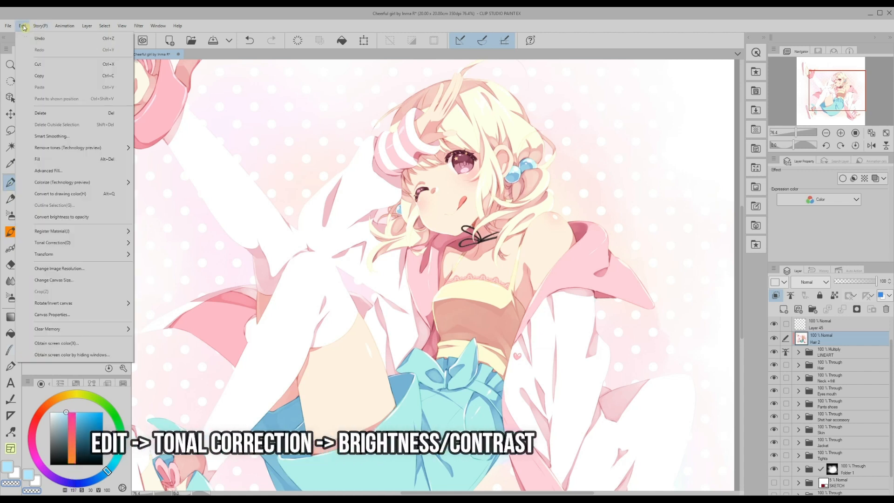
mouse_move(75, 242)
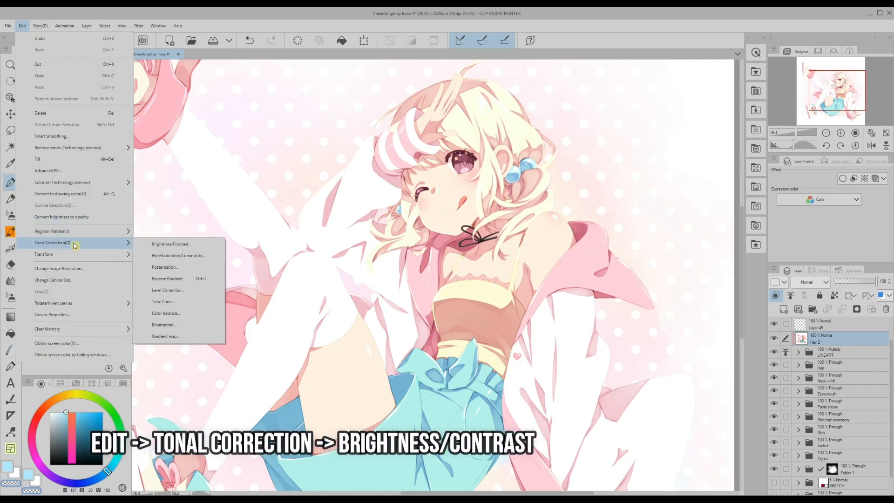
left_click(158, 244)
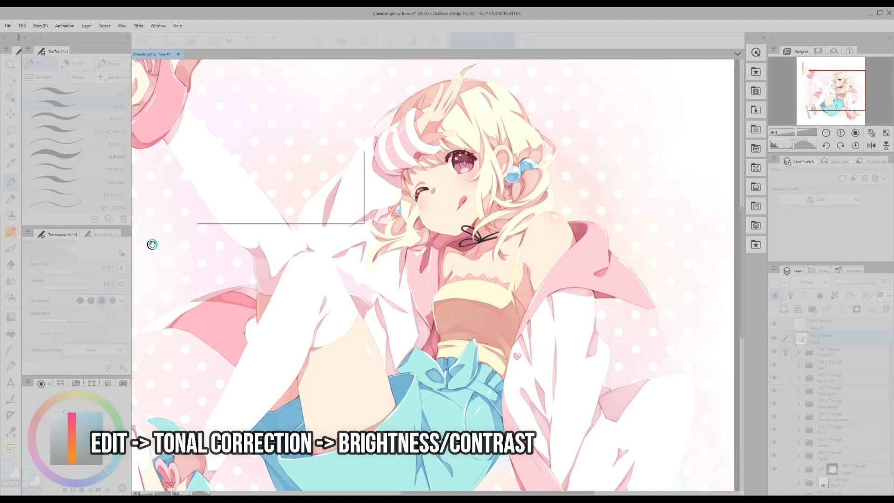
left_click(246, 188)
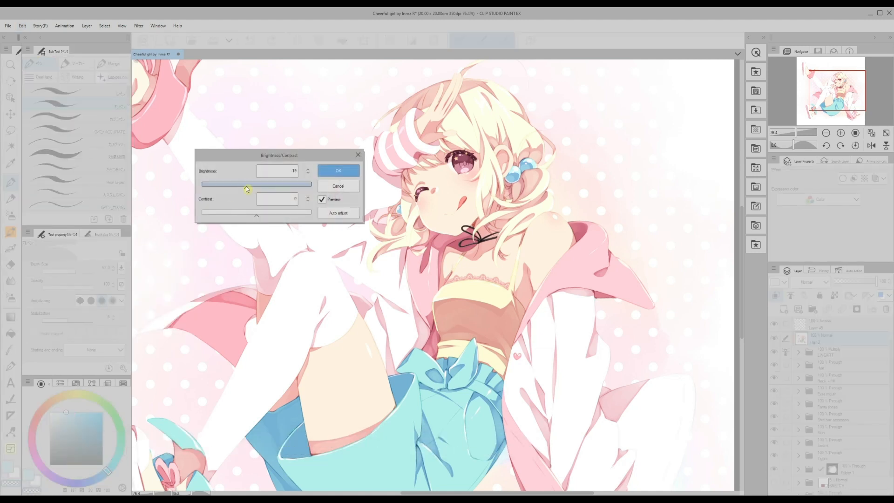
left_click_drag(256, 215, 254, 215)
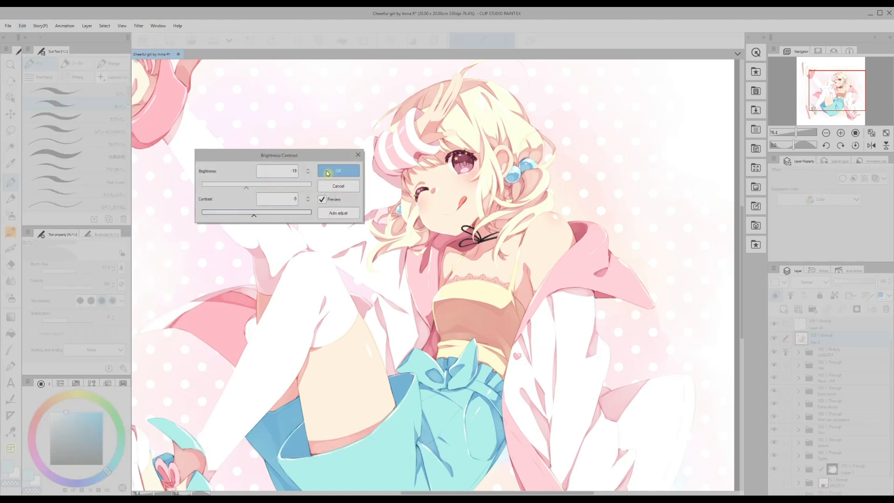
left_click(328, 171)
Deepen the clipped layer's shadows with Level Correction by raising the RGB input black point.
left_click(21, 26)
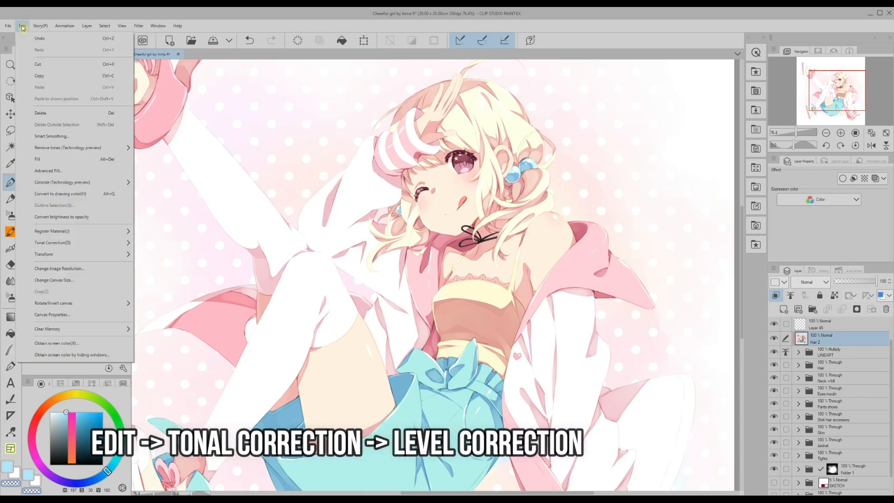
mouse_move(60, 245)
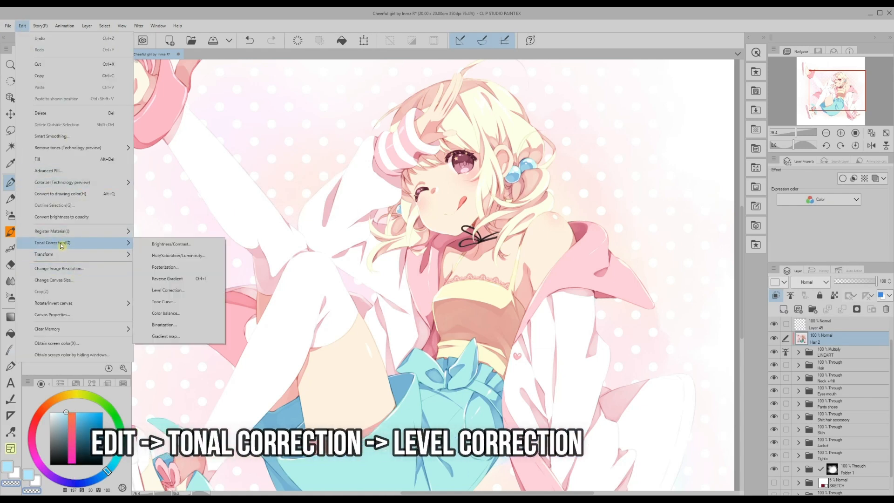
left_click(166, 291)
left_click_drag(194, 148, 143, 158)
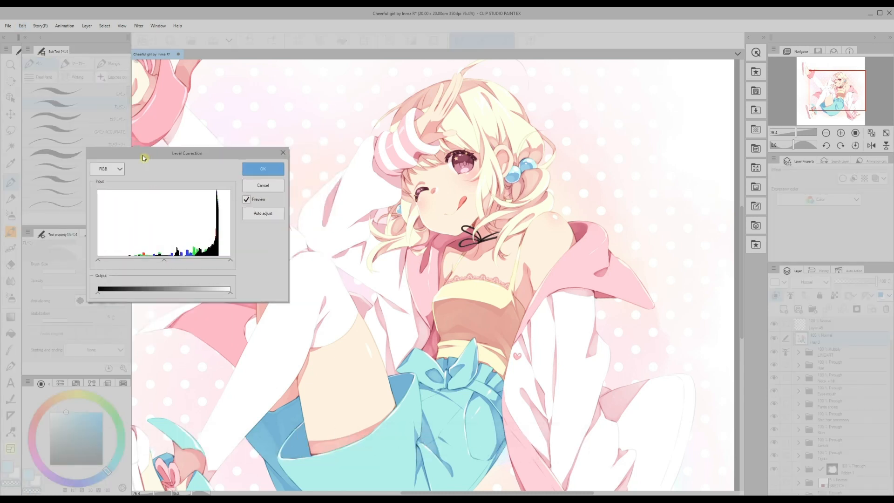
left_click_drag(99, 262, 114, 264)
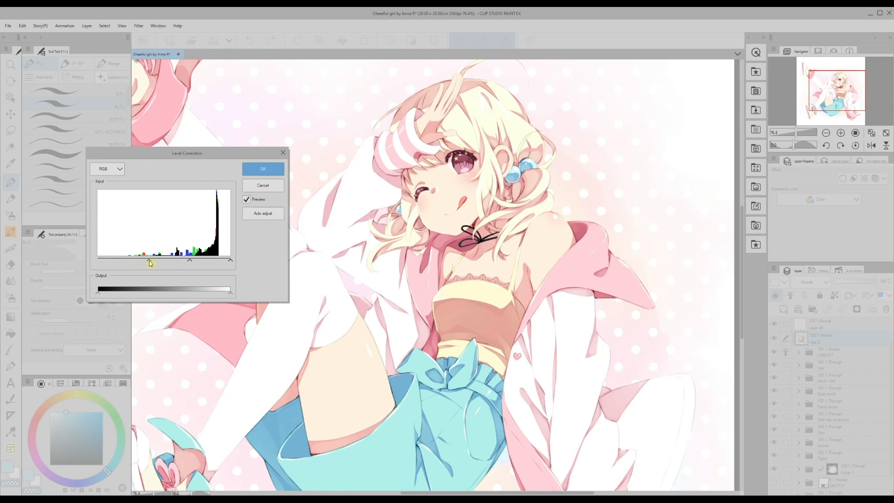
left_click(262, 169)
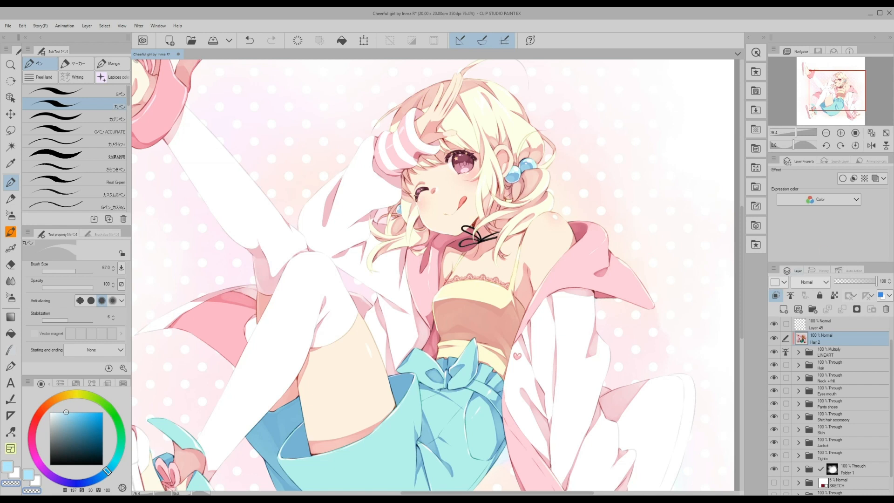
Set the clipped colour layer's opacity to 80% and add a new raster layer above it, clipped to the layer below.
left_click_drag(870, 284, 862, 284)
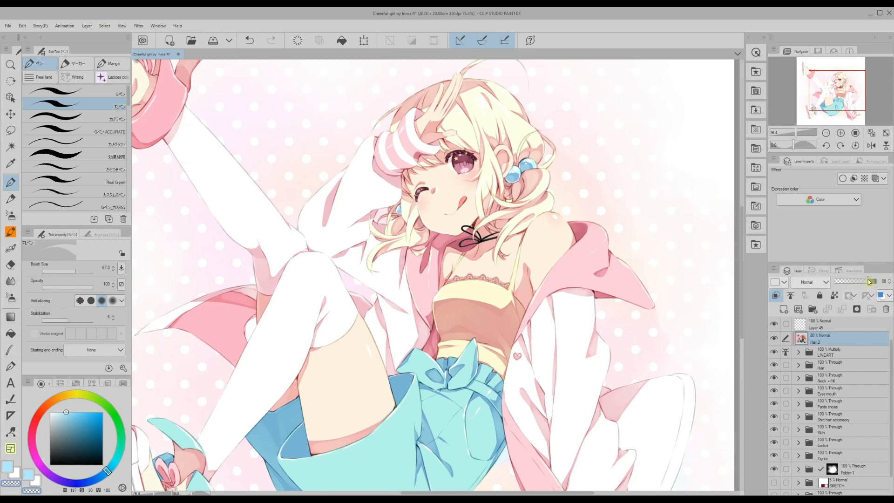
mouse_move(744, 332)
left_mouse_down()
mouse_move(748, 369)
mouse_move(746, 335)
left_mouse_up()
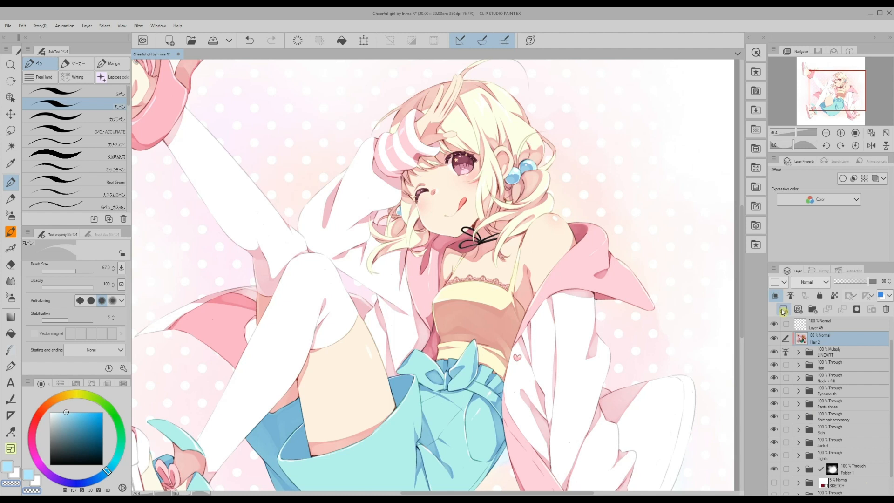
left_click(783, 310)
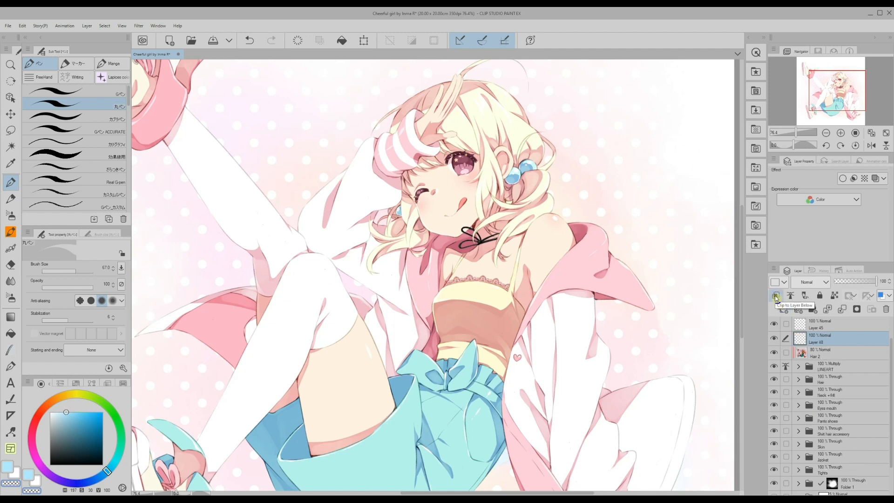
left_click(776, 296)
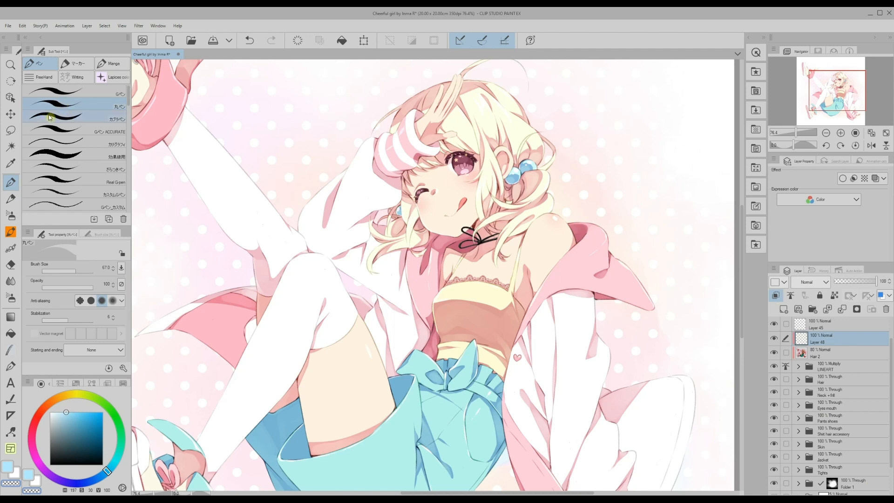
Touch up the line art around the bent knee on the new clipped layer using the PRUEBA 2 pencil in dark blue.
left_click(11, 199)
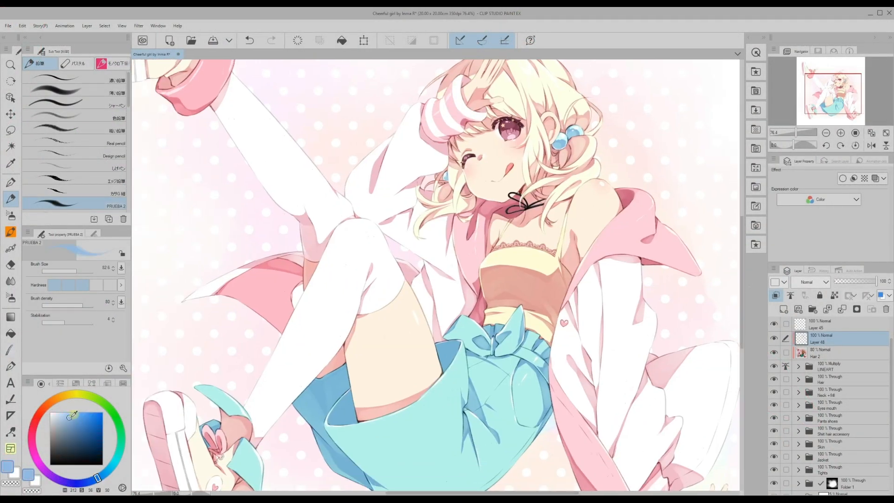
left_click_drag(70, 416, 62, 420)
left_click(363, 287, "alt")
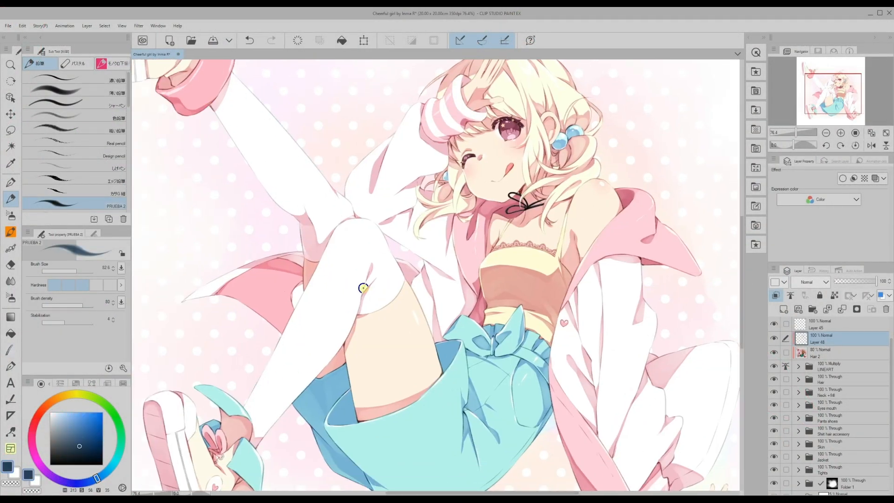
left_click_drag(416, 253, 347, 318)
Tint the jacket and face line art on the clipped layer with the soft airbrush, using pink and dark red tones sampled from the artwork.
left_click(625, 310, "alt")
key("b")
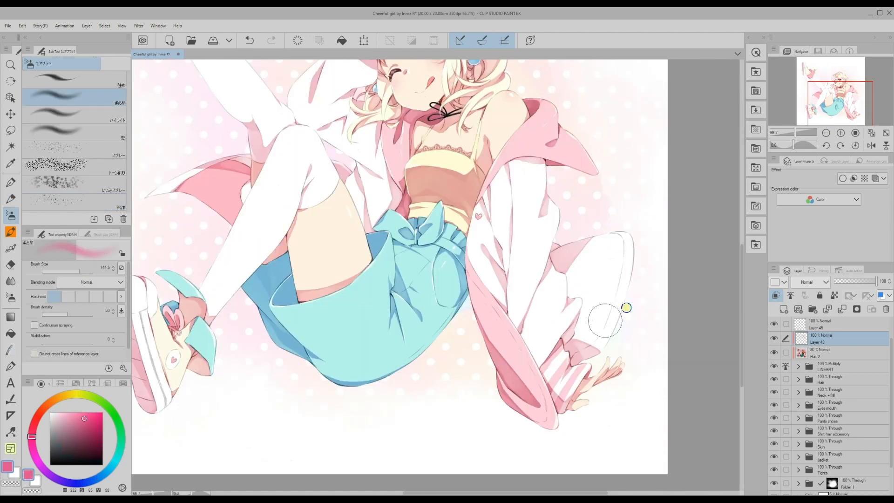
scroll(293, 348, "down", 1)
scroll(293, 348, "up", 5)
scroll(743, 254, "down", 1)
left_click(560, 246, "alt")
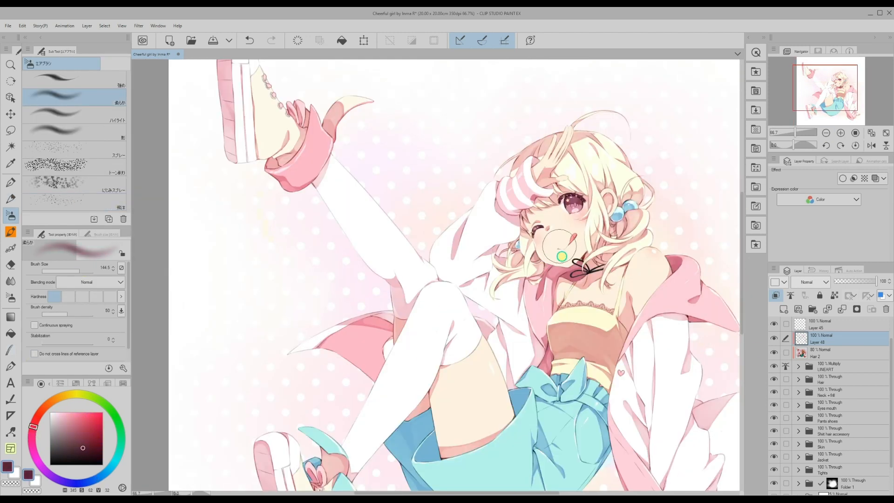
scroll(743, 280, "down", 1)
left_click(566, 264, "alt")
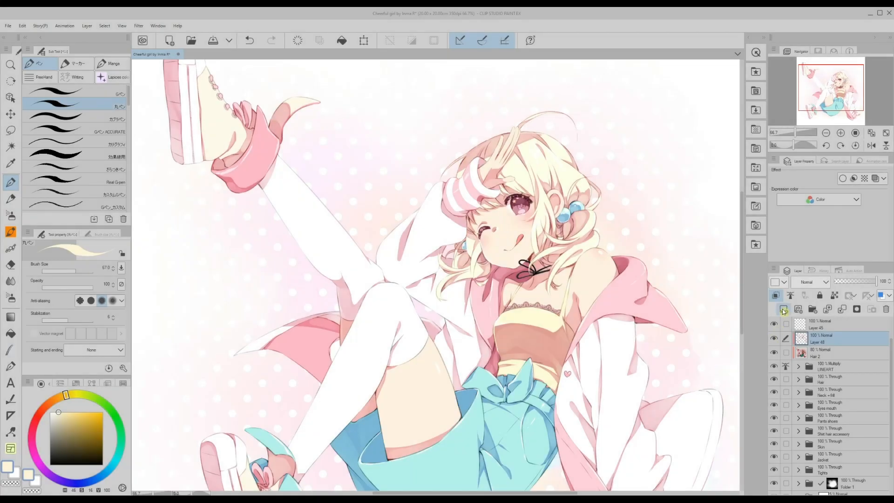
Add a new raster layer above the clipped line-art touch-up layer.
left_click(784, 309)
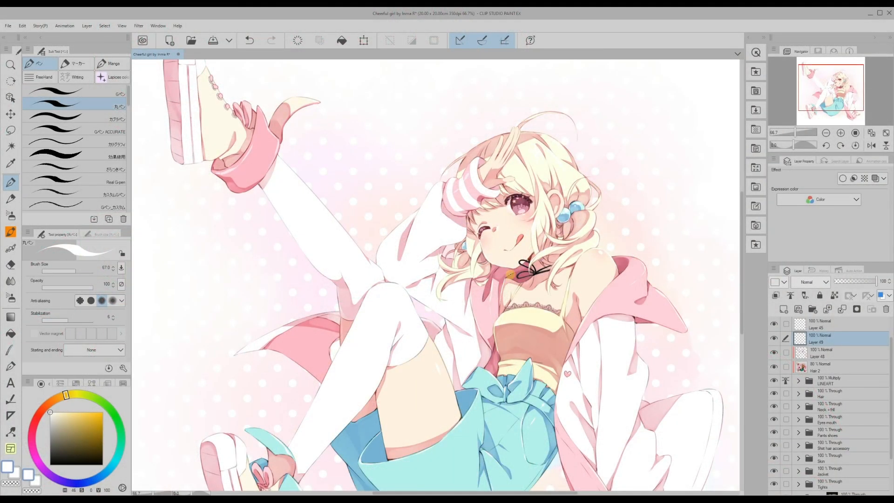
scroll(611, 283, "down", 3)
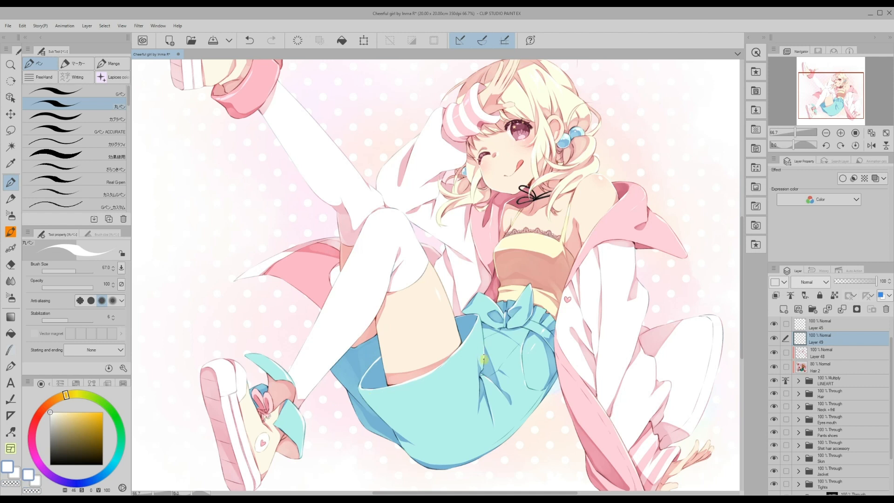
scroll(650, 422, "down", 4)
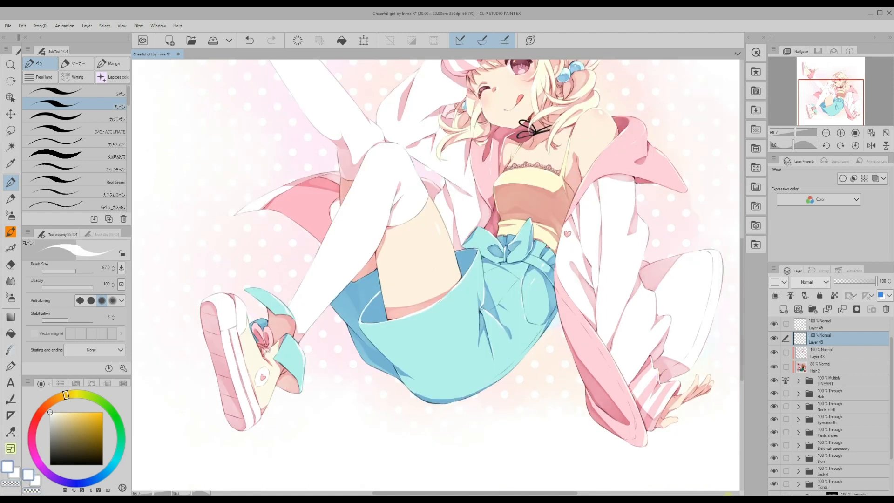
scroll(501, 321, "up", 5)
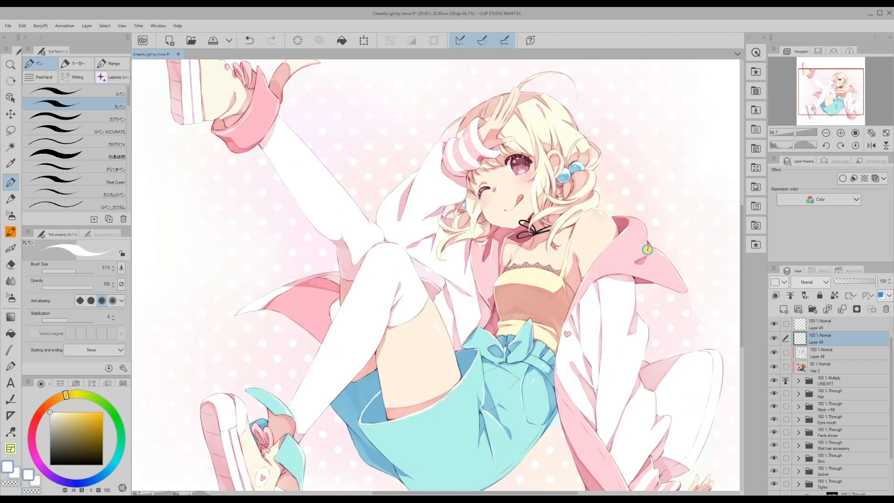
scroll(569, 175, "up", 2)
scroll(513, 279, "down", 5)
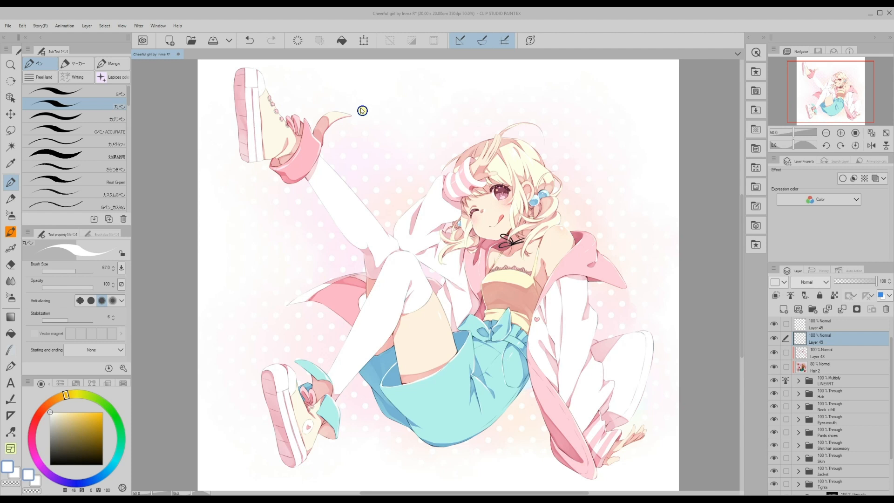
Place the blue seamless watercolour texture 03 from the materials' Watercolor texture folder over the illustration.
left_click(748, 37)
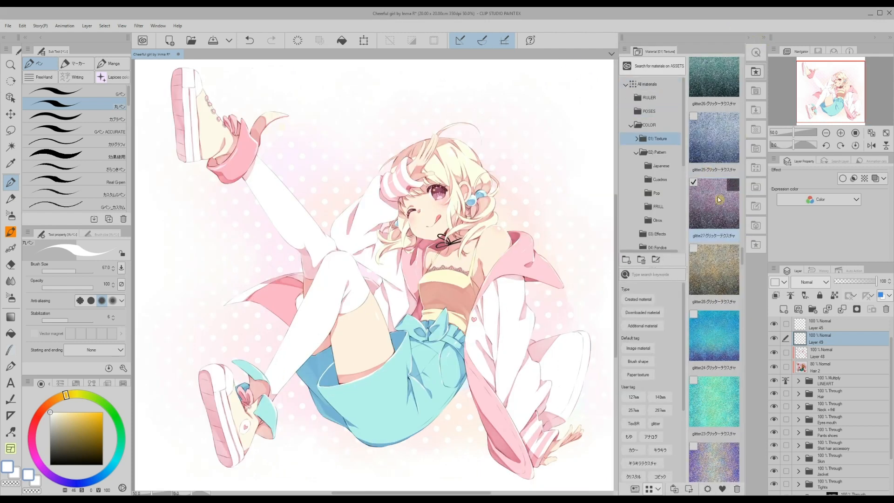
left_click_drag(743, 257, 741, 70)
left_click(638, 138)
left_click(651, 167)
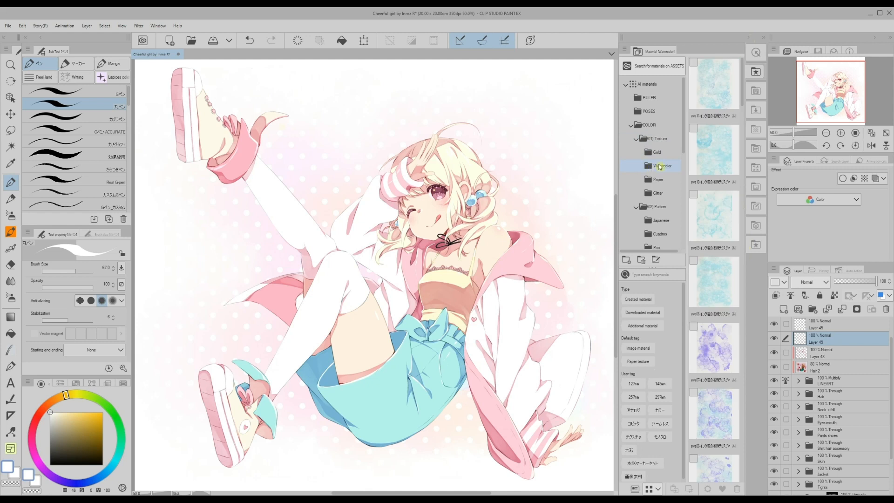
scroll(745, 153, "down", 3)
scroll(744, 169, "down", 10)
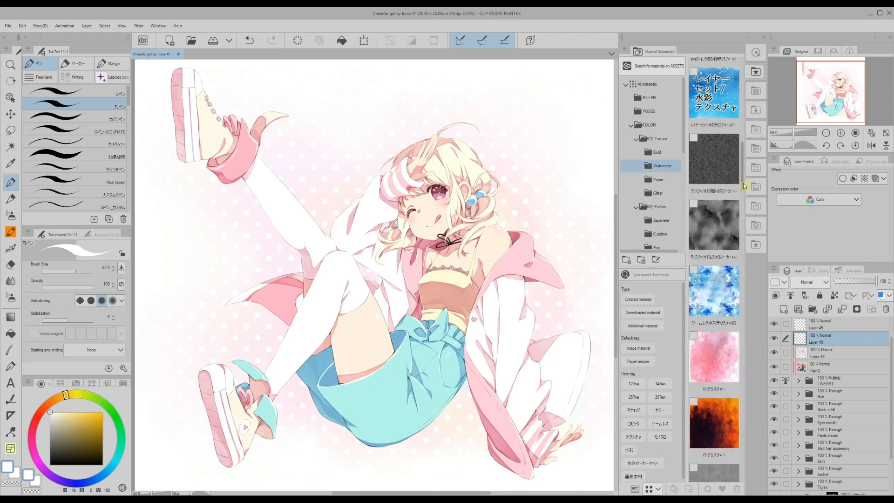
left_click_drag(710, 97, 403, 327)
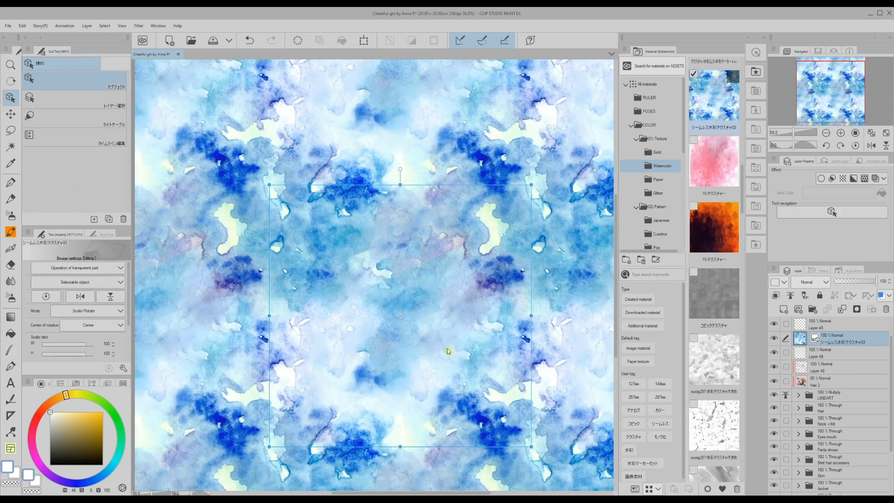
Set the blue watercolour texture layer's blending mode to Overlay and its opacity to 50%.
left_click(806, 284)
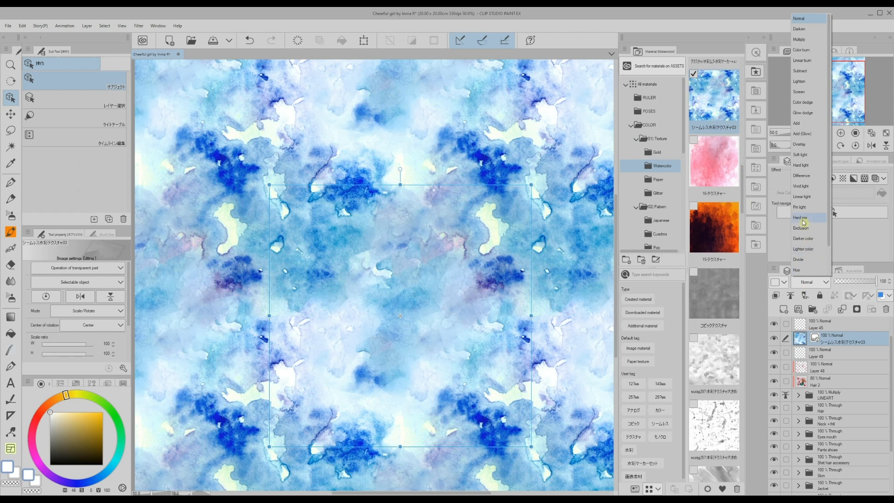
left_click(799, 144)
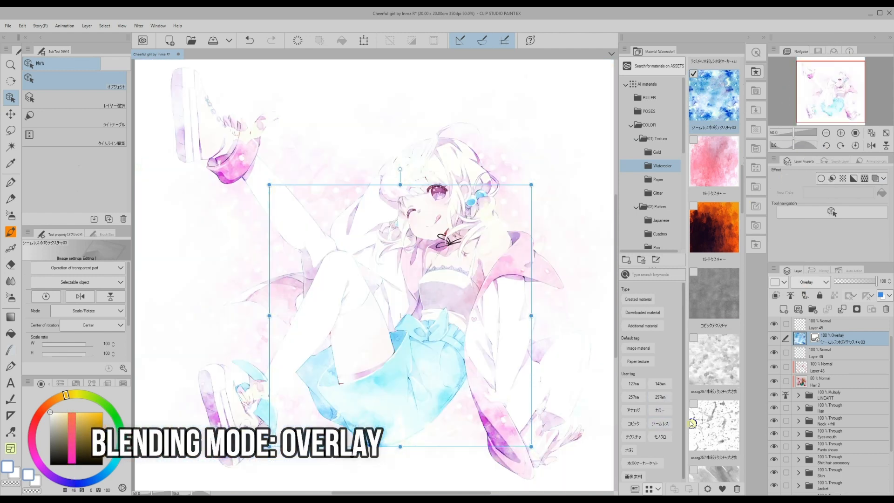
left_click_drag(873, 285, 864, 286)
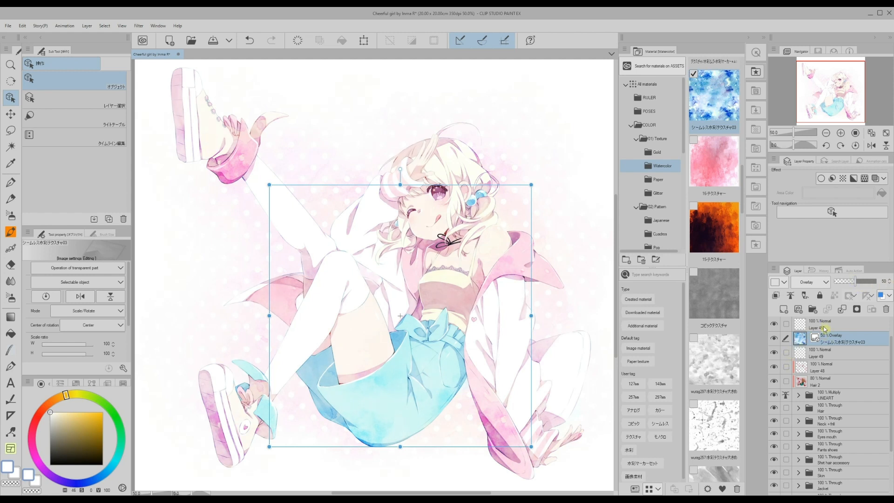
Duplicate the Overlay texture layer and set the copy to Color burn at 30% opacity.
right_click(828, 341)
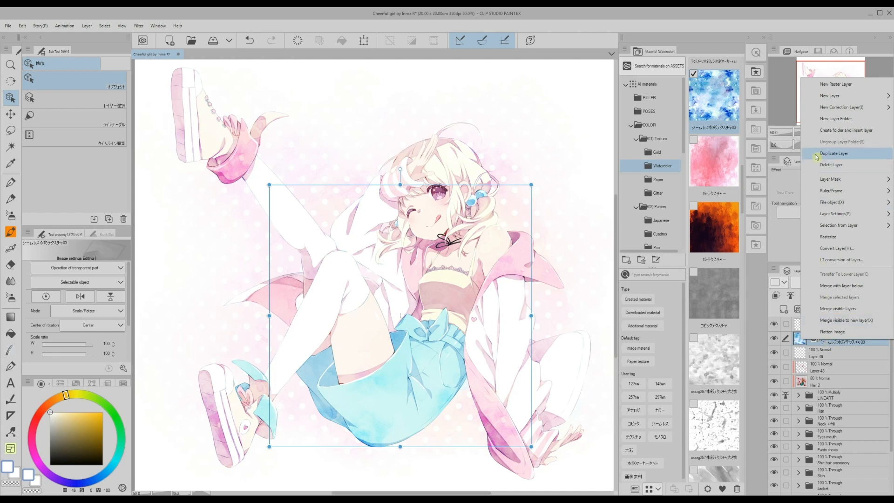
left_click(815, 154)
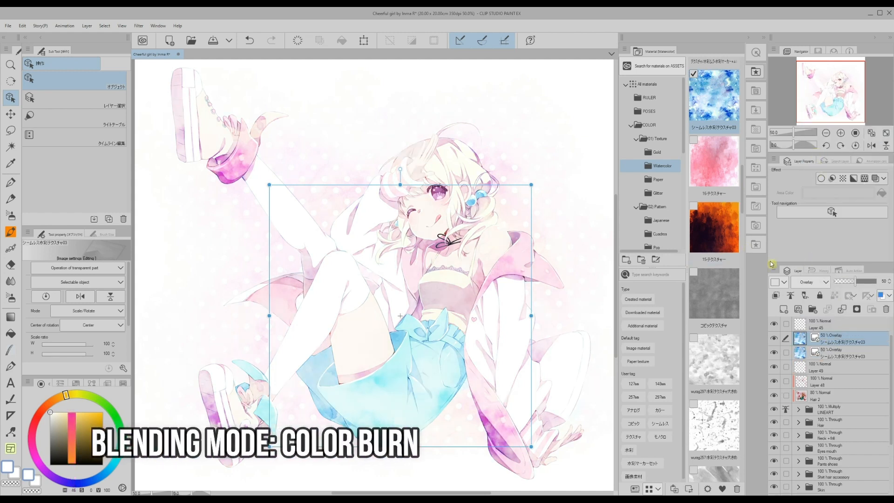
left_click(801, 284)
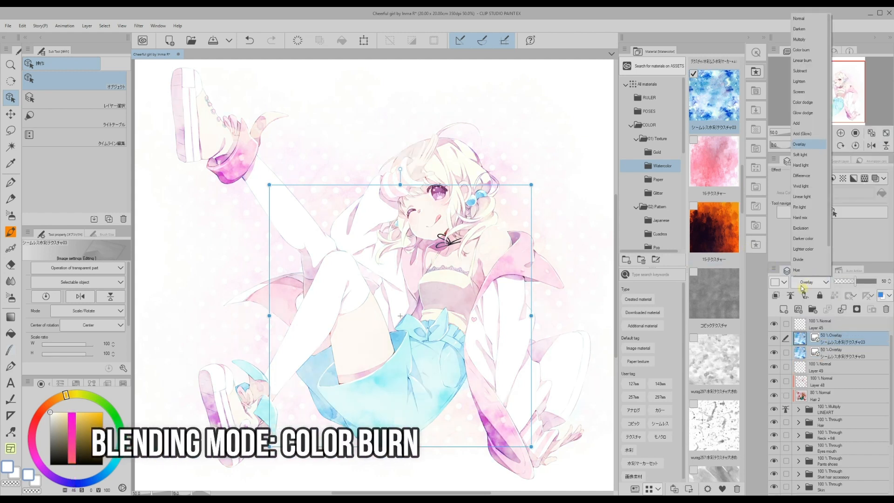
left_click(800, 50)
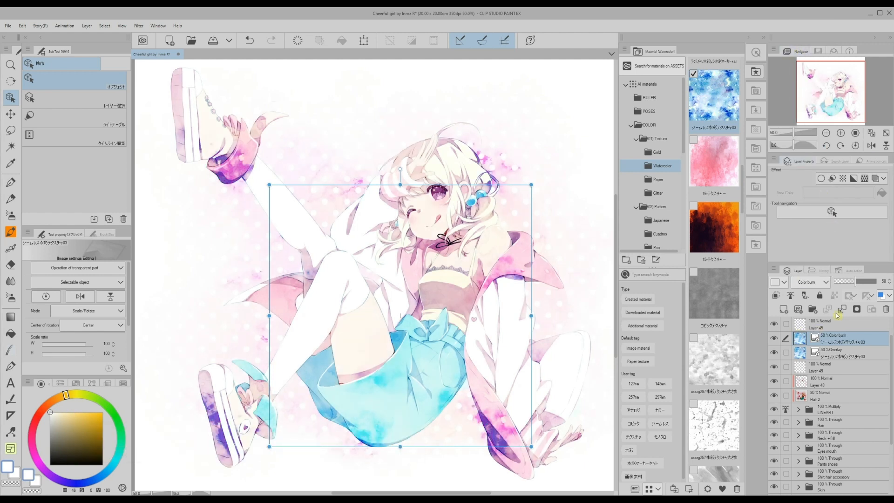
left_click_drag(853, 284, 848, 286)
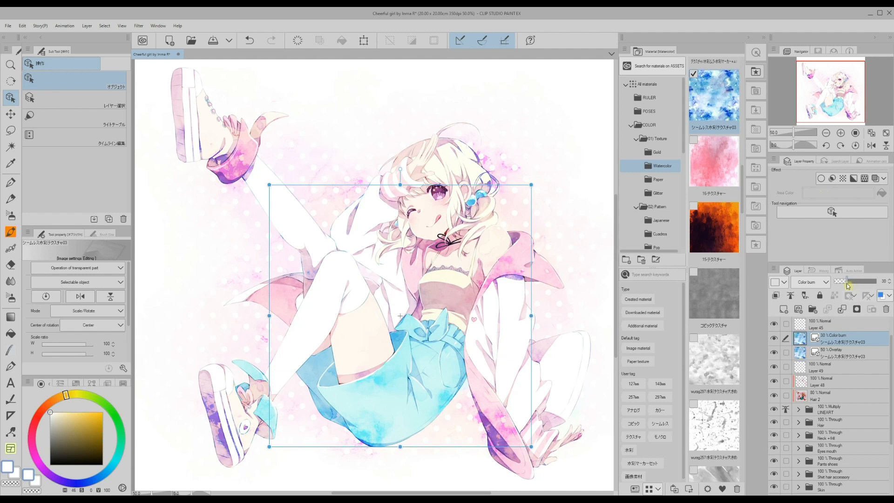
Reduce the Overlay texture layer's opacity to 30% and rasterize that layer.
left_click(838, 357)
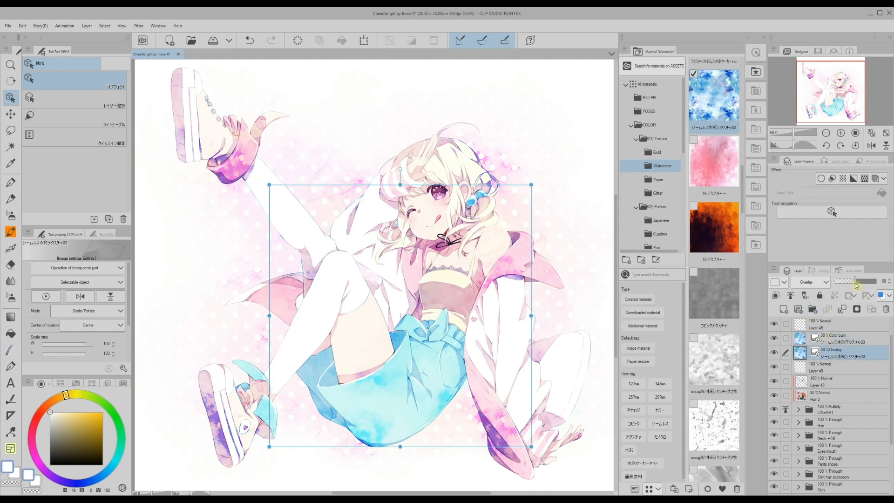
left_click_drag(851, 285, 851, 285)
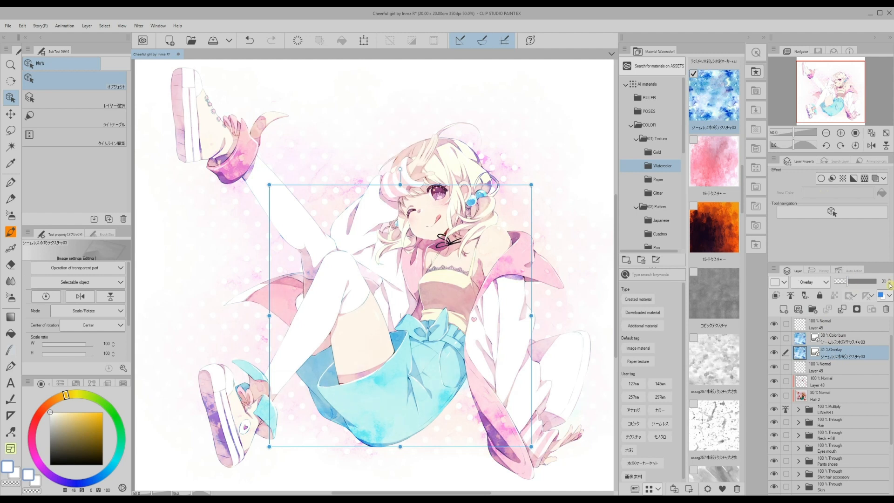
right_click(834, 356)
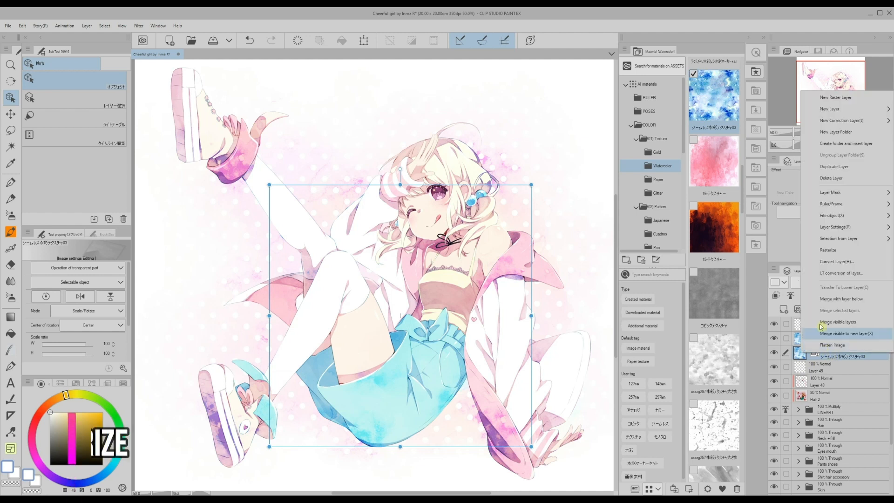
left_click(820, 251)
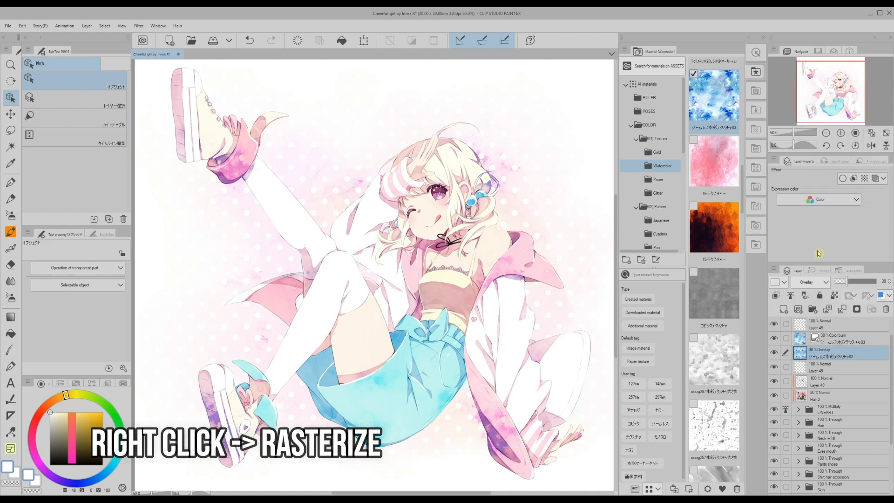
Lower the Overlay texture layer's saturation to -75 with the Hue/Saturation/Luminosity correction.
left_click(24, 26)
mouse_move(35, 247)
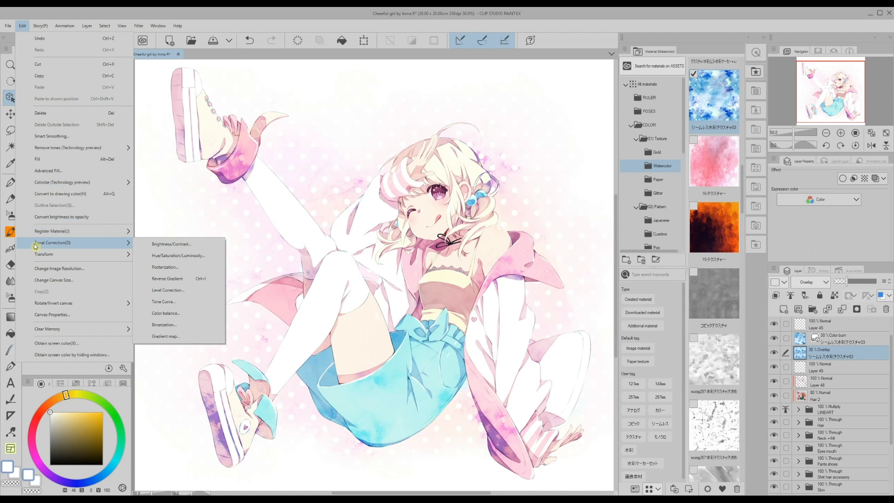
left_click(179, 256)
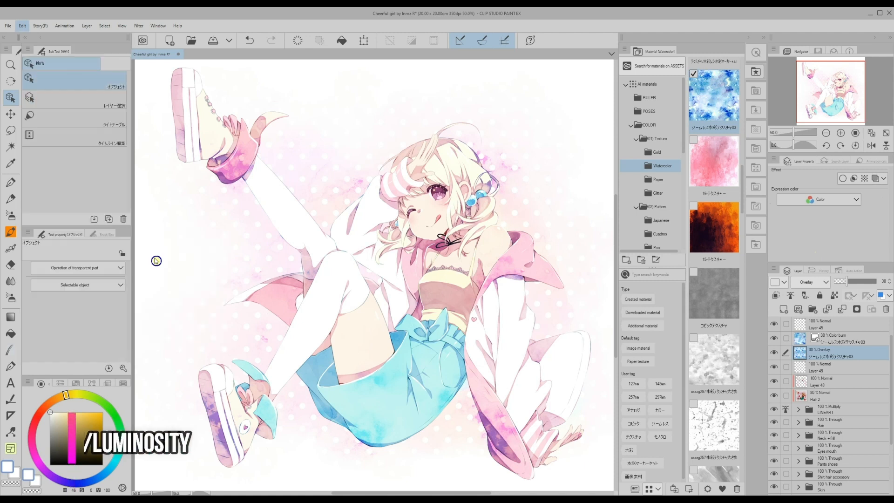
left_click_drag(156, 304, 148, 307)
mouse_move(76, 308)
left_mouse_down()
mouse_move(60, 308)
mouse_move(92, 310)
left_mouse_up()
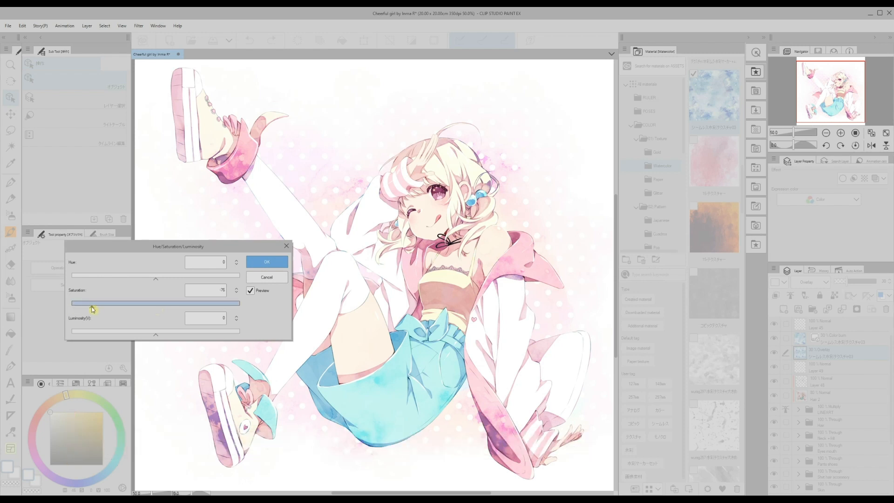
left_click(255, 263)
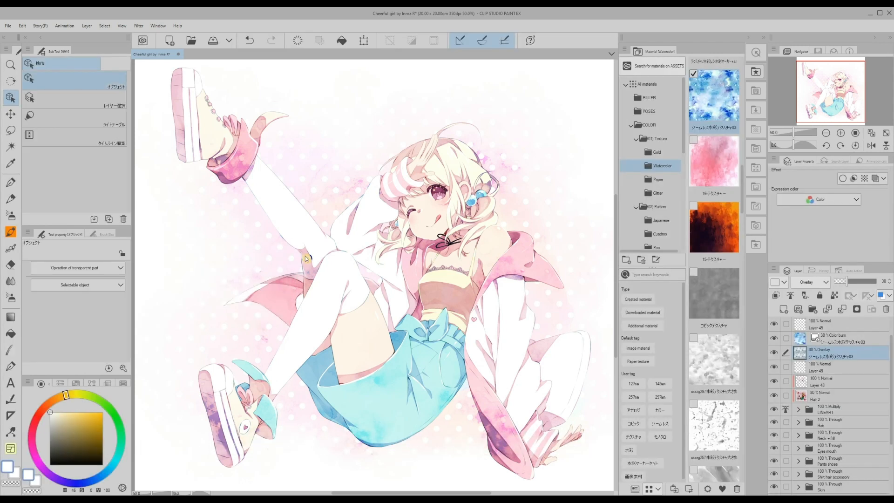
Rasterize the Color burn texture layer and lower its saturation to -43 with the Hue/Saturation/Luminosity correction.
right_click(834, 341)
left_click(749, 258)
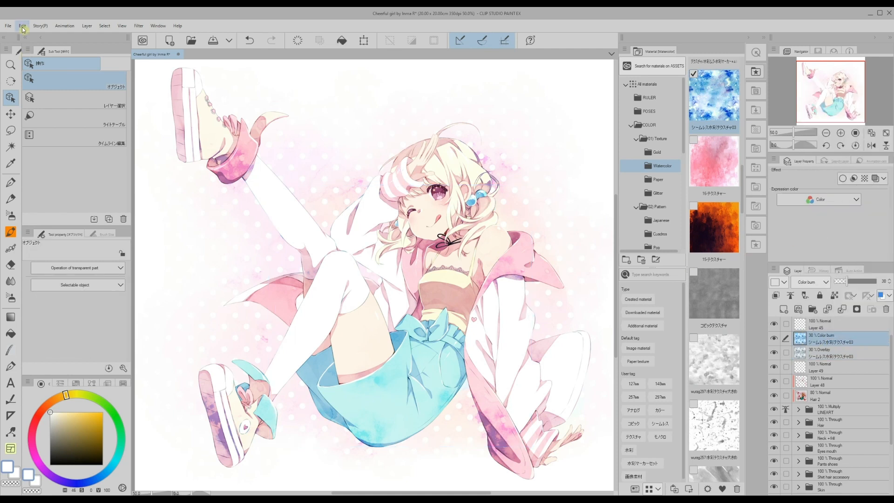
left_click(22, 26)
mouse_move(40, 243)
left_click(159, 257)
left_click(103, 305)
left_click_drag(118, 306, 123, 310)
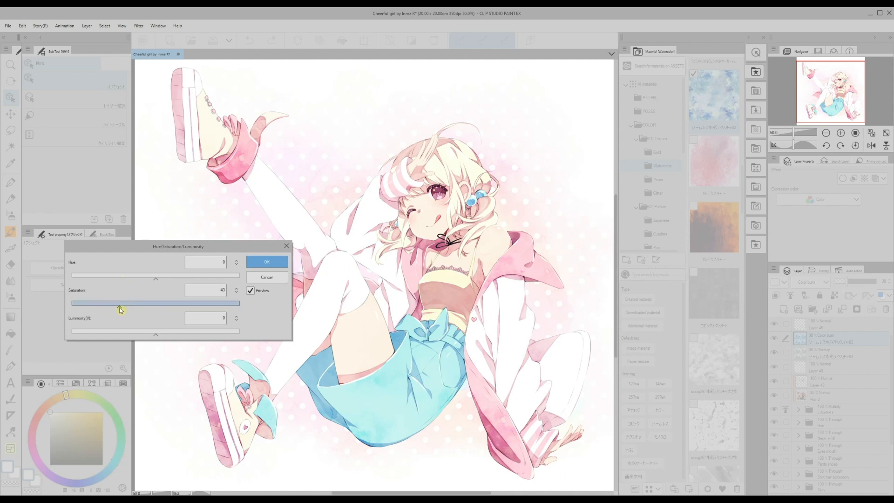
left_click(258, 262)
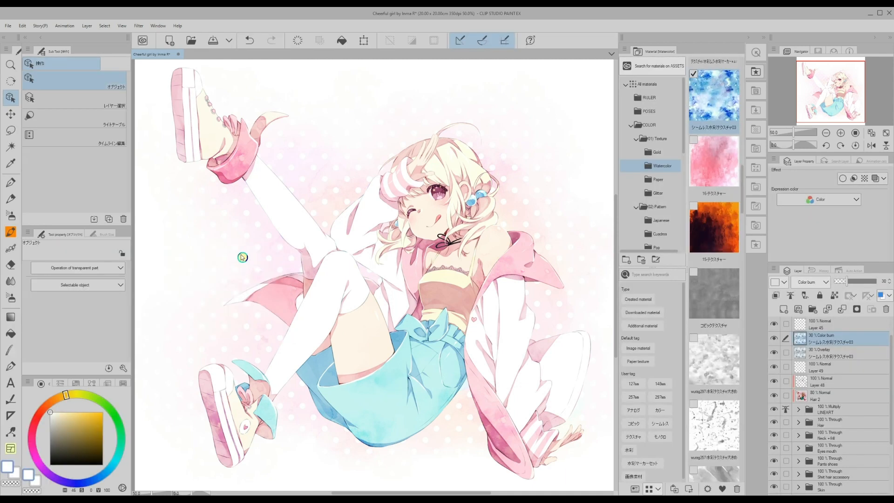
Place the yellow, blue and pink watercolour splatter texture wonote257 on the canvas and set it to Color burn.
scroll(714, 280, "down", 5)
left_click_drag(714, 313, 414, 303)
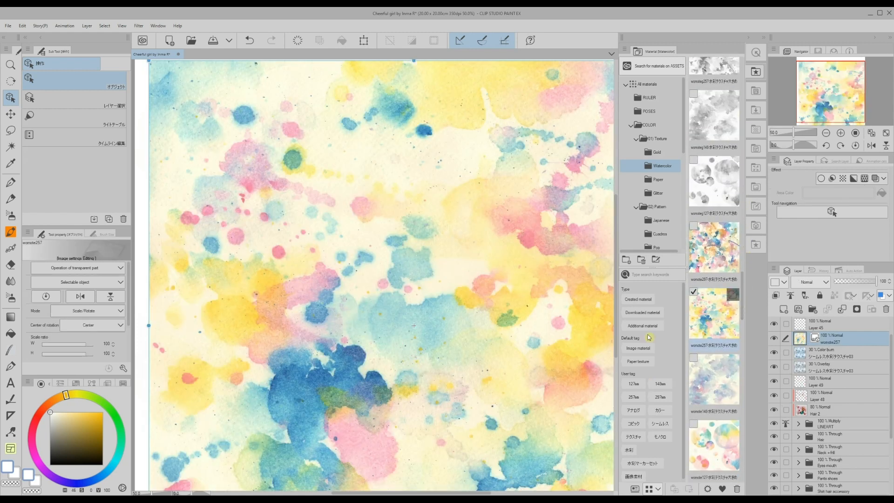
left_click(808, 282)
left_click(812, 46)
Scale the splatter texture down to 47% and enable tiling so it repeats across the canvas.
mouse_move(148, 60)
left_mouse_down()
mouse_move(300, 250)
mouse_move(326, 186)
mouse_move(347, 165)
mouse_move(355, 191)
left_mouse_up()
scroll(80, 303, "down", 3)
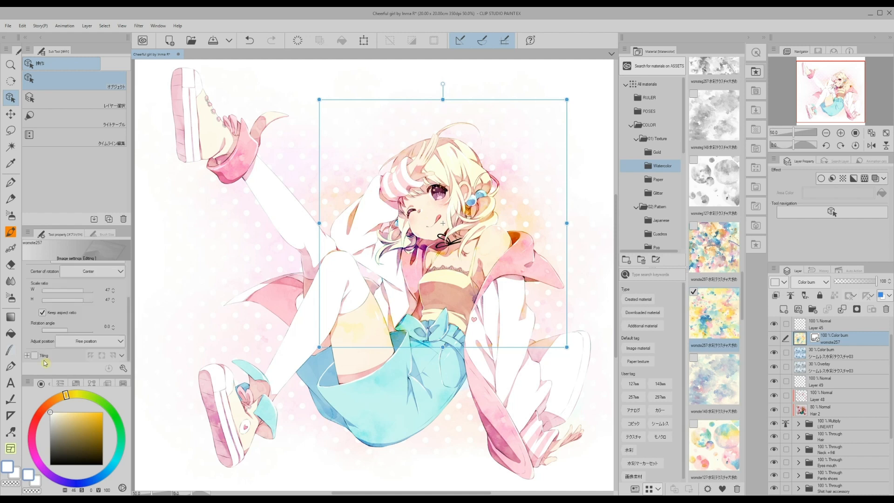
left_click(34, 355)
scroll(590, 351, "up", 1)
Rasterize the splatter texture layer, lower its saturation and shift its hue in the negative direction with the Hue/Saturation/Luminosity correction.
right_click(838, 341)
left_click(818, 248)
left_click(23, 26)
mouse_move(42, 243)
left_click(136, 262)
left_click_drag(156, 307, 124, 304)
left_click_drag(156, 278, 122, 278)
left_click(255, 263)
Set the splatter texture layer's opacity to 50%.
left_click(860, 282)
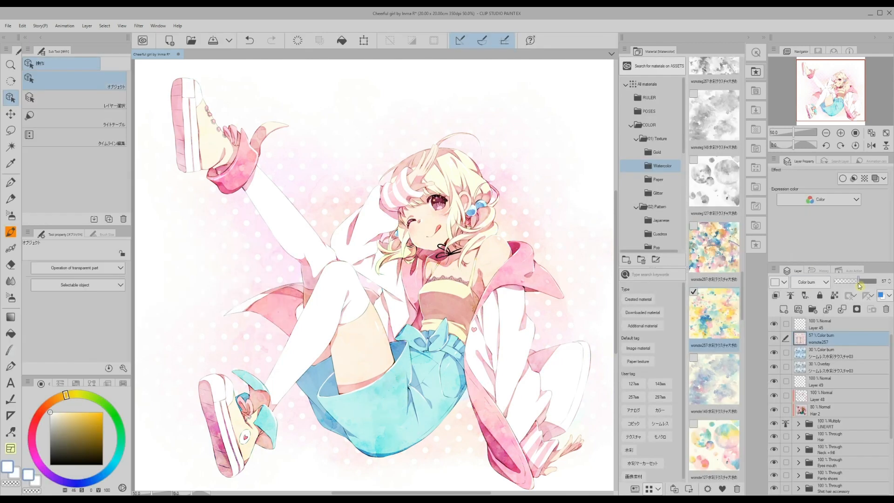
left_click_drag(616, 338, 616, 339)
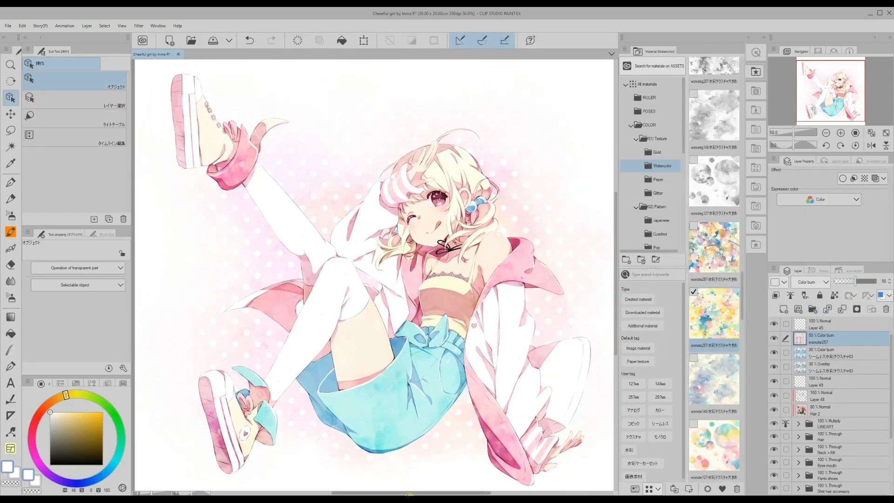
left_click_drag(410, 493, 405, 493)
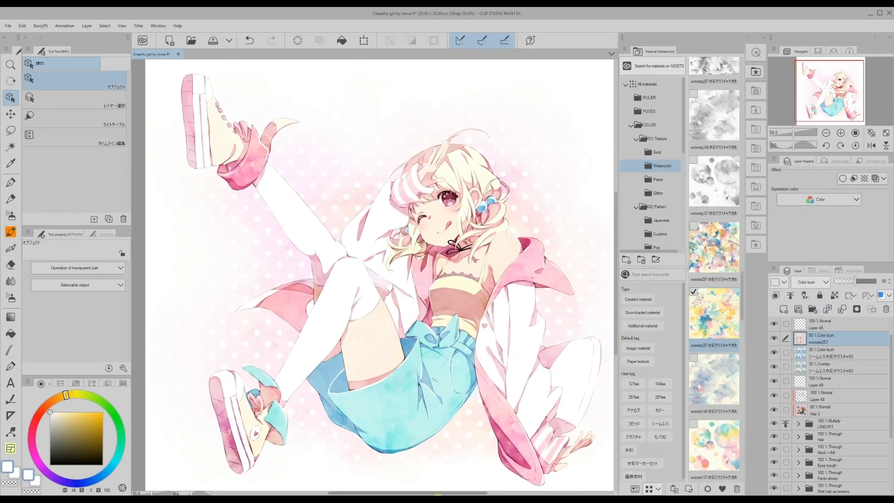
Hide the splatter texture layer and the two blue watercolour texture layers.
left_click(774, 339)
left_click(775, 354)
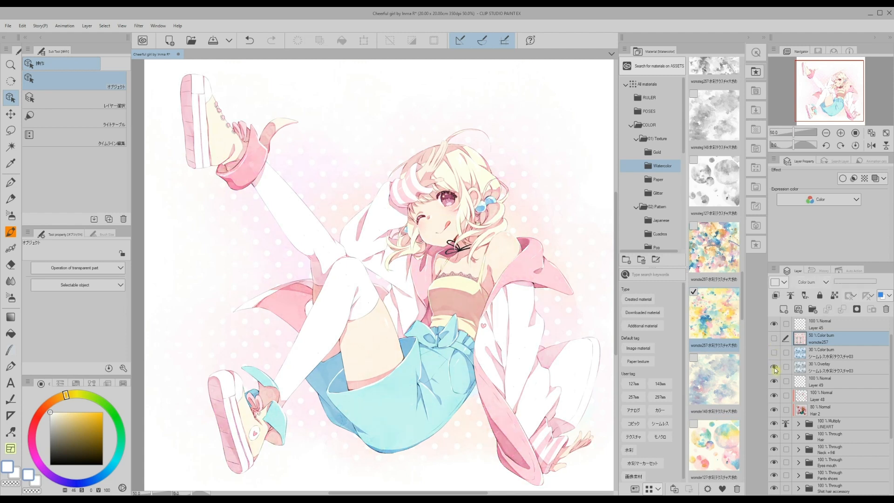
left_click(774, 368)
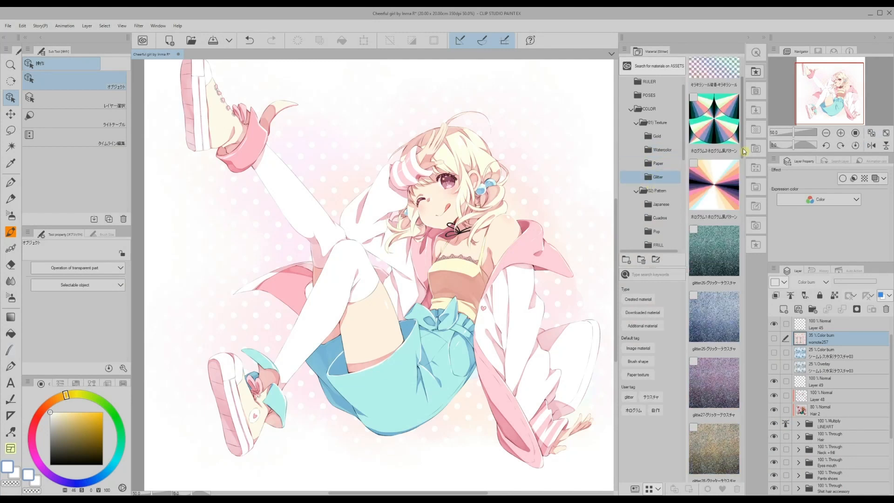
Place the yellow-to-purple glitter15 texture from the Glitter folder on the canvas and set its blending mode to Overlay.
scroll(714, 232, "down", 10)
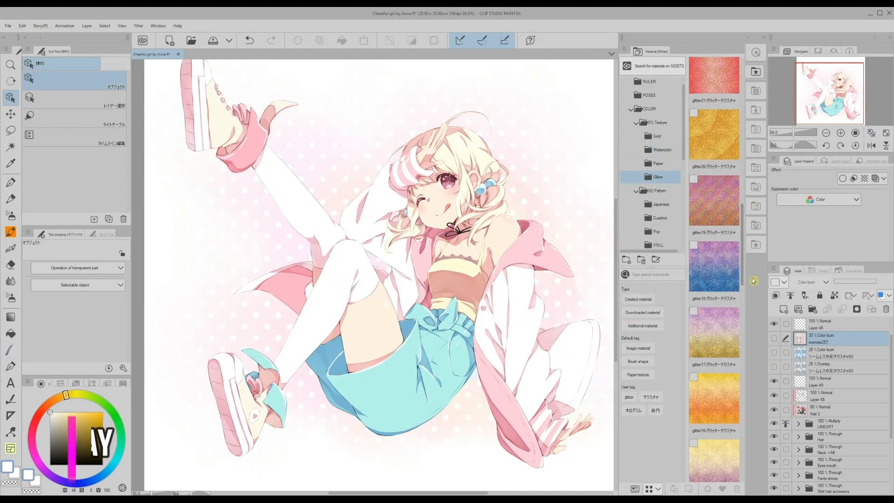
left_click_drag(714, 242, 436, 317)
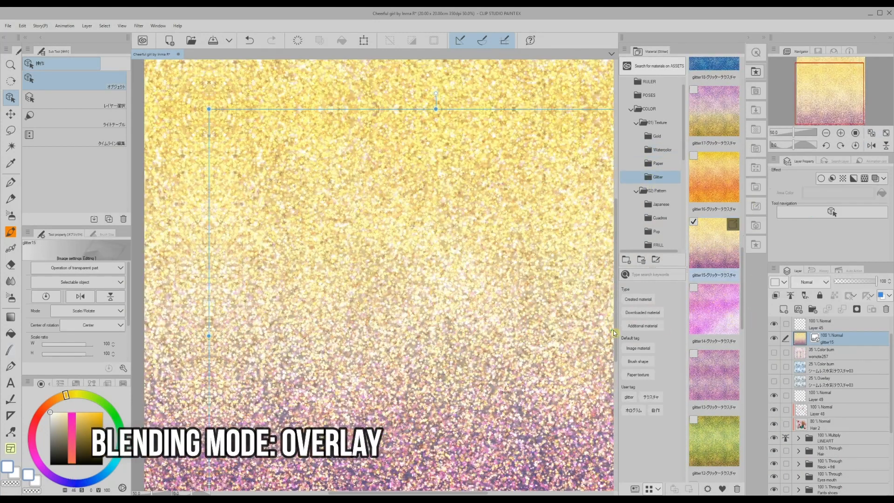
left_click(807, 282)
left_click(798, 153)
Scale the glitter texture down to 38% and reposition it over the lower part of the illustration.
left_click_drag(208, 109, 485, 385)
left_click_drag(524, 431, 383, 431)
left_click_drag(348, 374, 355, 381)
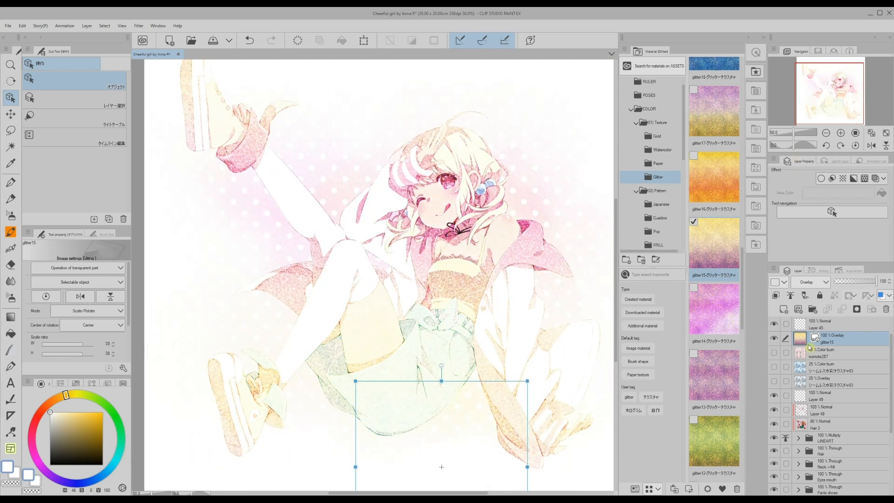
Hide the whole glitter texture with a layer mask using Mask Outside Selection.
left_click(87, 25)
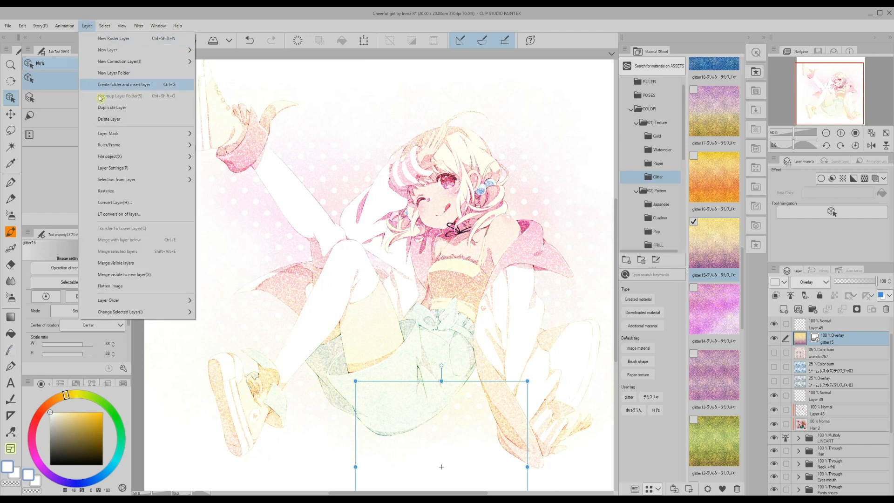
mouse_move(163, 134)
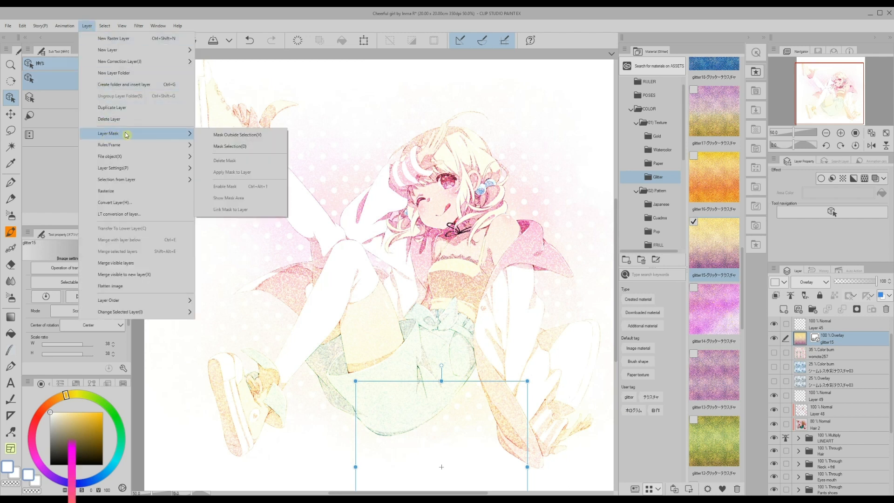
left_click(228, 136)
Paint on the glitter layer's mask with a large soft airbrush to reveal glitter on the pink jacket areas and shoe soles.
key("b")
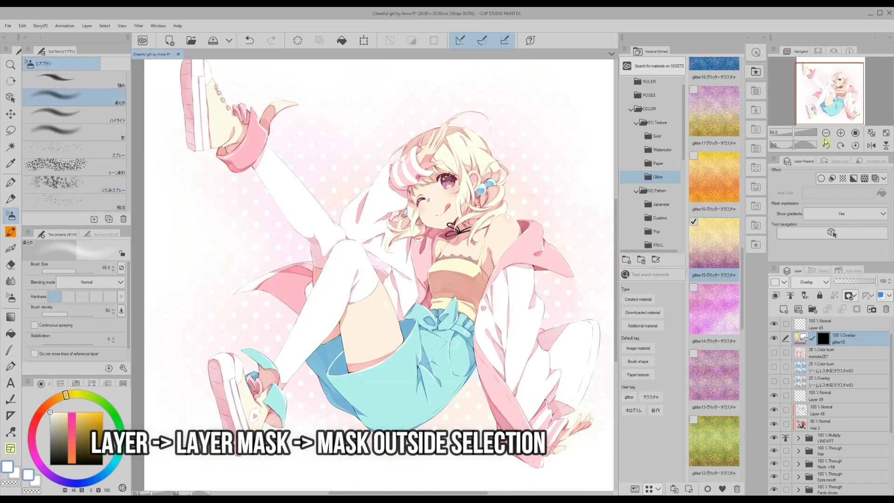
key("ctrl+minus")
left_click_drag(76, 271, 87, 269)
mouse_move(438, 202)
left_mouse_down()
mouse_move(487, 305)
mouse_move(458, 388)
mouse_move(368, 393)
mouse_move(291, 372)
mouse_move(316, 287)
mouse_move(291, 211)
mouse_move(252, 188)
left_mouse_up()
key("ctrl+plus")
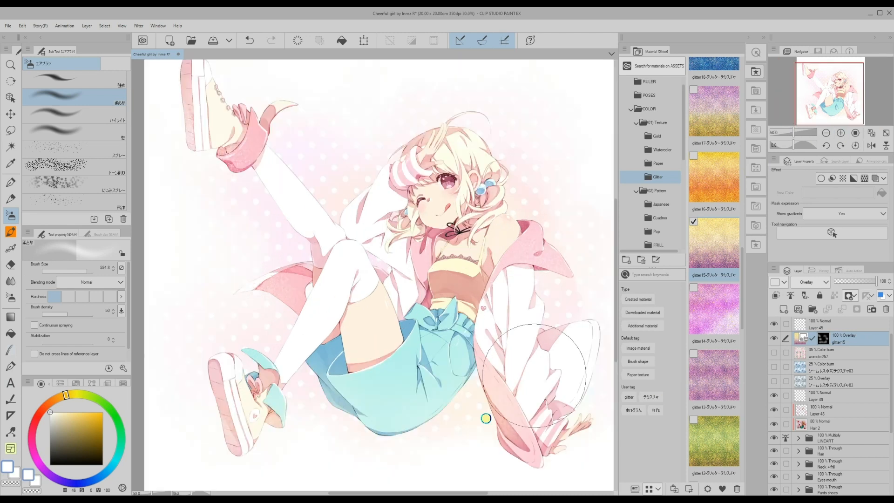
left_click_drag(373, 276, 344, 277)
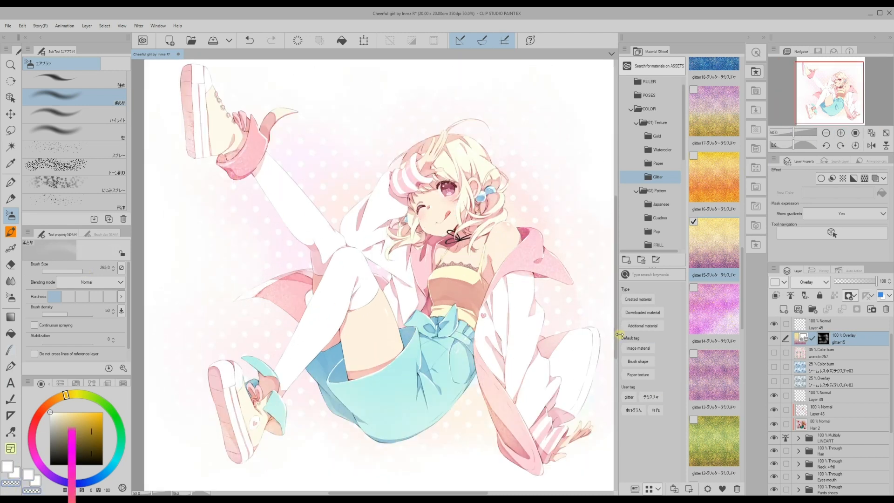
Rasterize the glitter texture layer and lower its saturation with the Hue/Saturation/Luminosity correction.
right_click(846, 341)
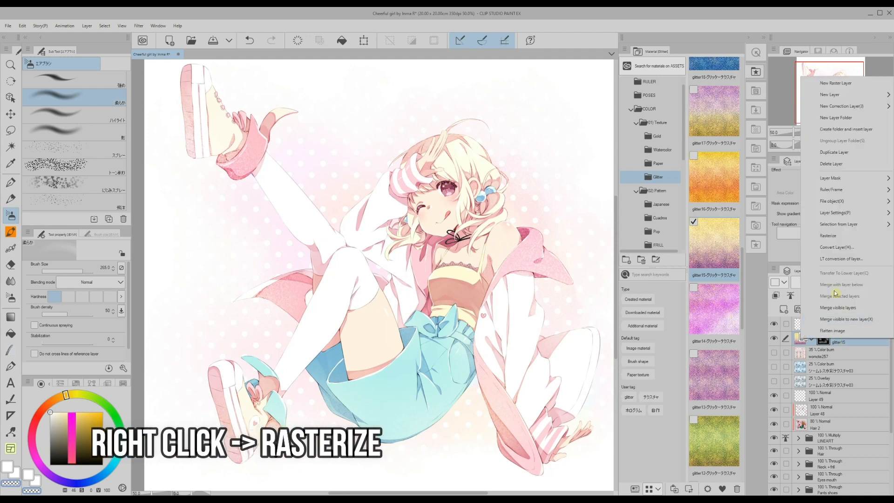
left_click(827, 237)
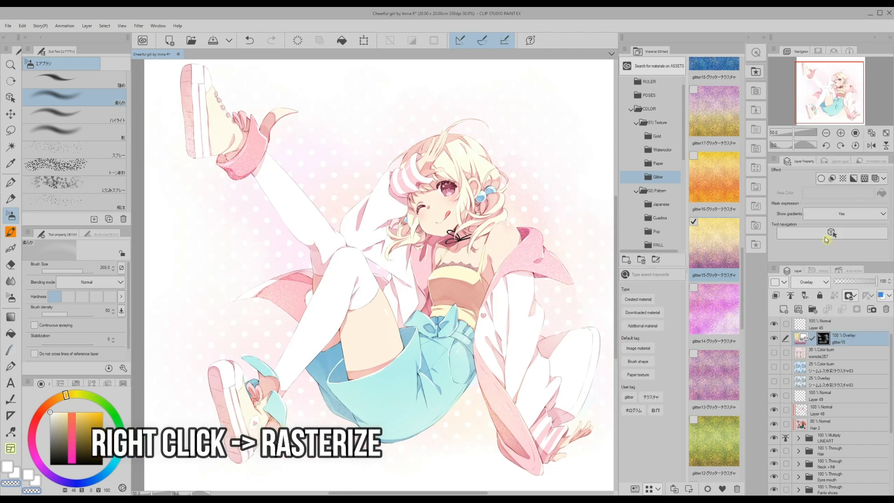
left_click(25, 28)
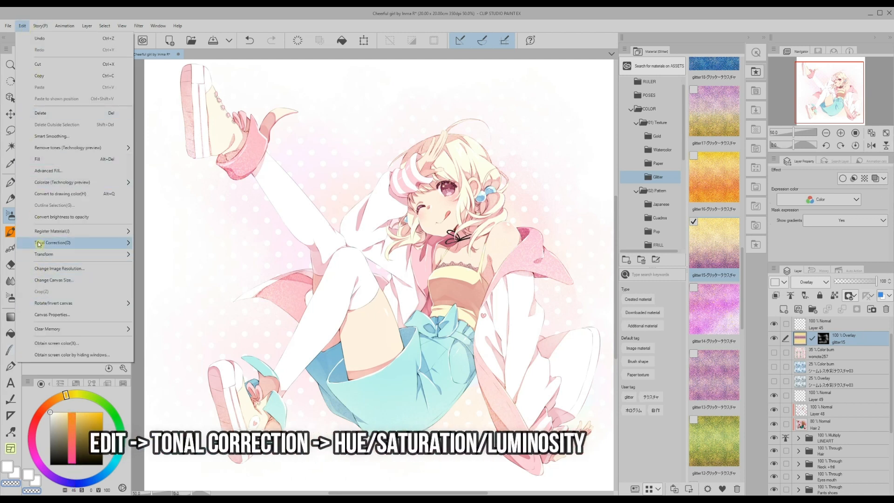
mouse_move(39, 244)
left_click(148, 266)
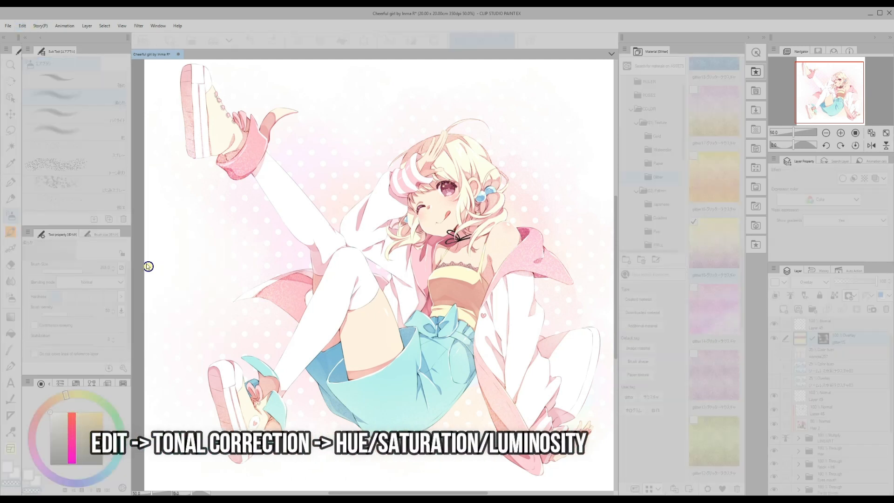
left_click(267, 262)
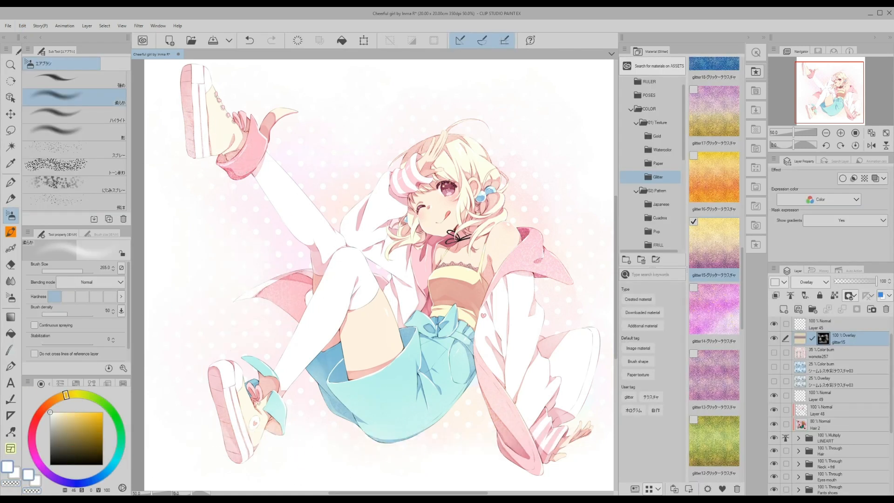
Hide the glitter layer and place the black-and-white dot60-010_900 pattern from the Pop folder on the canvas.
scroll(371, 275, "right", 1)
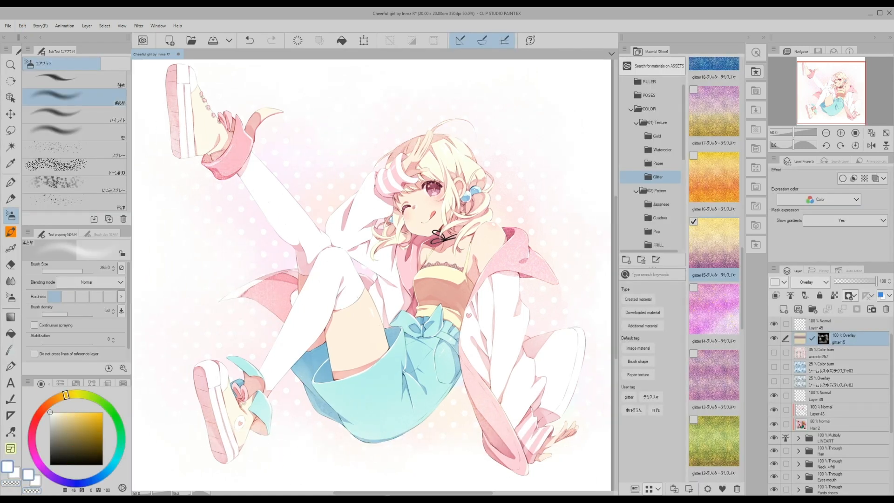
left_click(774, 338)
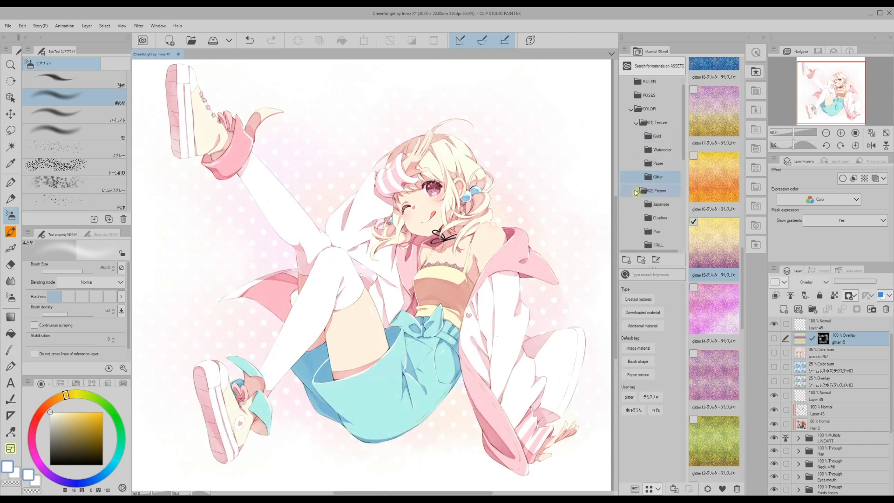
scroll(685, 152, "down", 3)
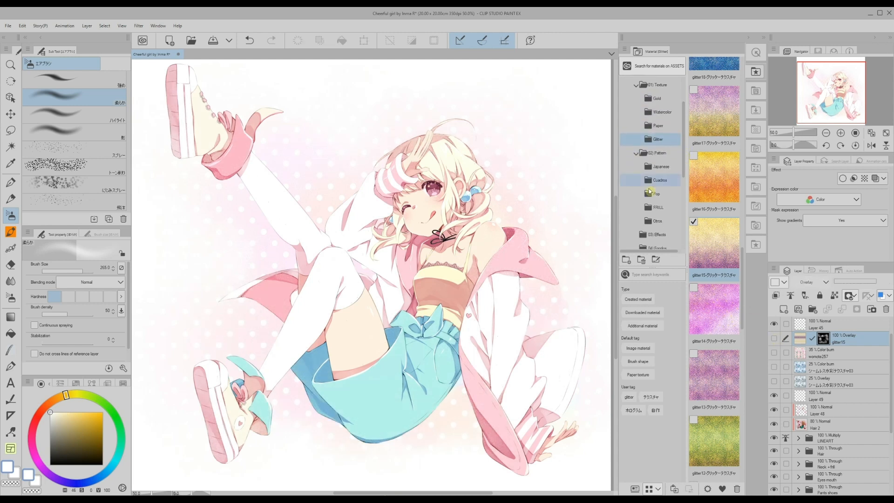
left_click(654, 193)
left_click_drag(744, 92, 742, 303)
scroll(702, 205, "up", 1)
left_click_drag(713, 233, 396, 355)
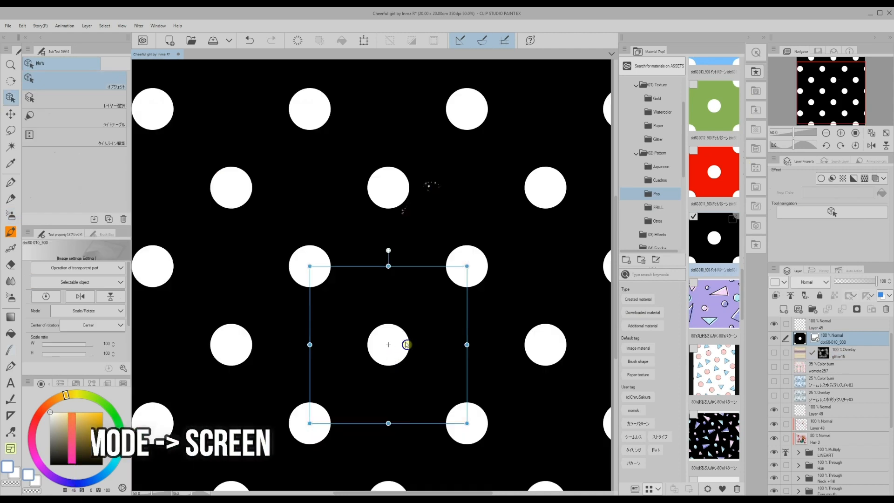
Set the dot pattern's blending mode to Screen and shrink it to 5% so the dots become small.
left_click(807, 285)
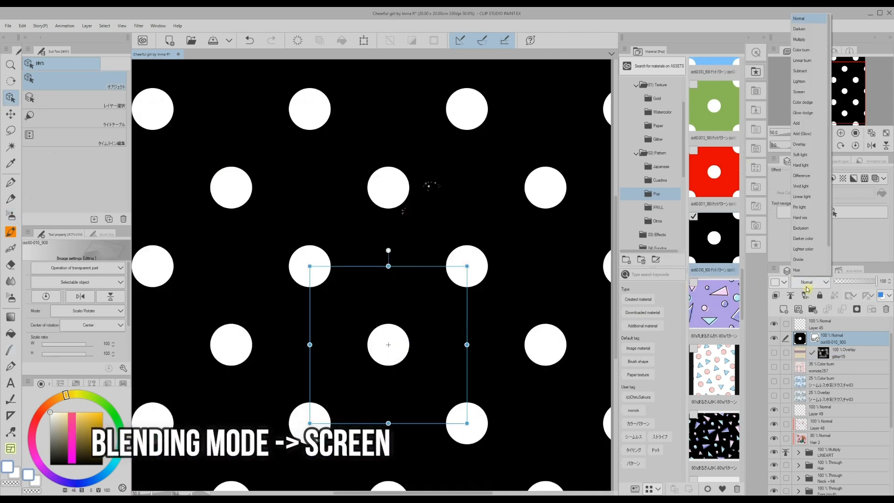
left_click(799, 92)
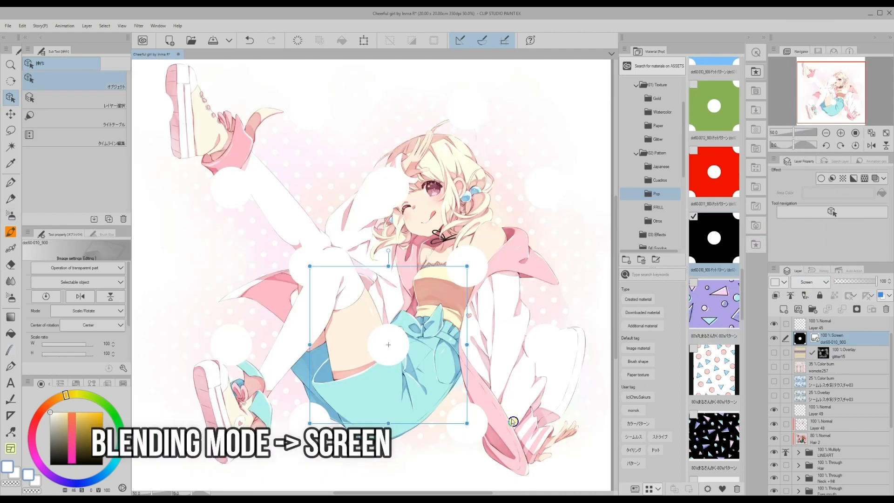
left_click_drag(464, 422, 305, 280)
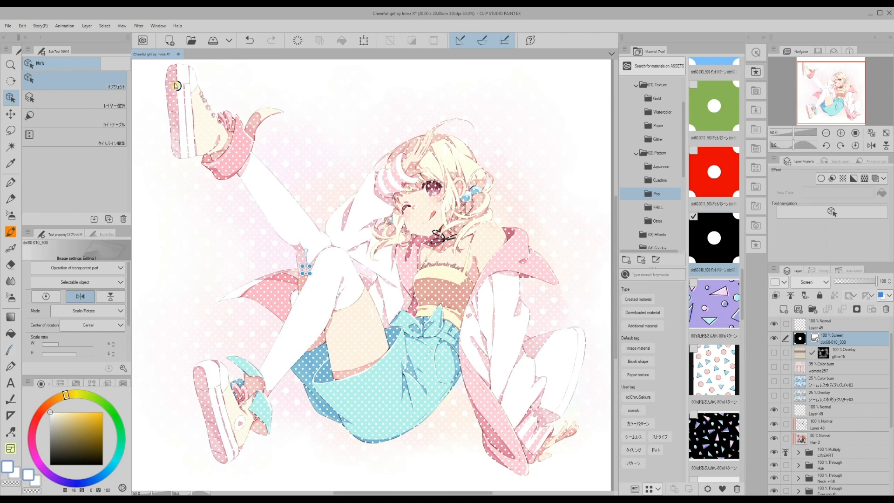
Mask the dot pattern with Mask Outside Selection and reveal dots on the jacket, top and shorts with the soft airbrush.
left_click(87, 26)
mouse_move(188, 133)
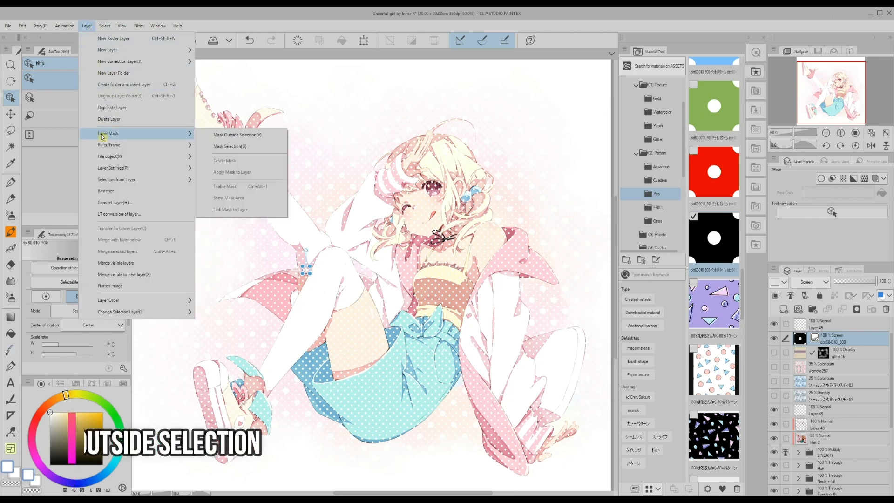
left_click(227, 136)
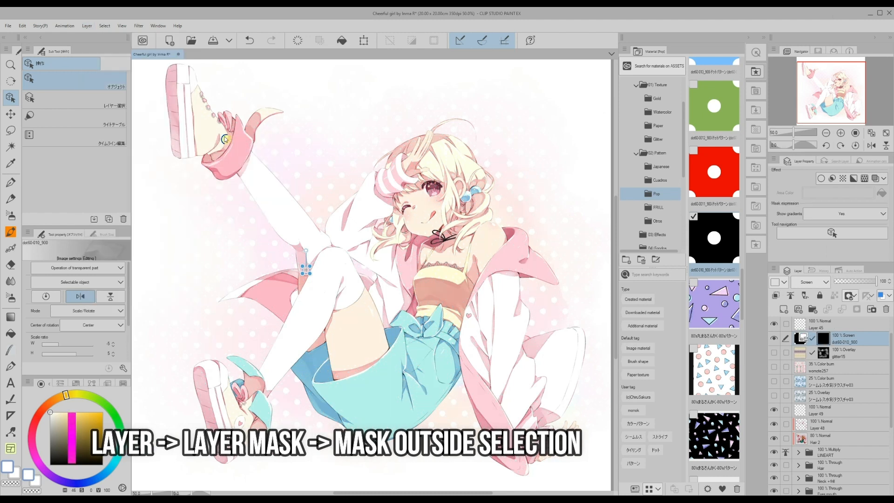
left_click(11, 217)
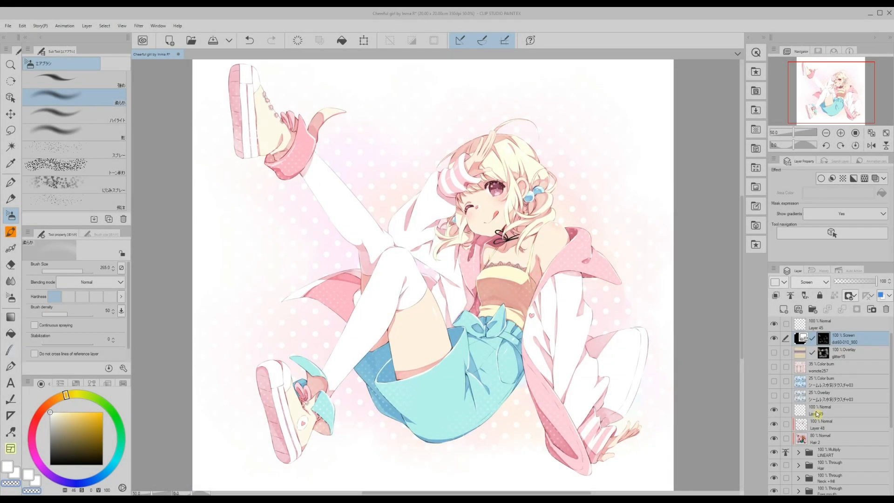
Add a raster layer above Layer 49, below the textures, and draw small white pen dots along the jacket's outlines.
left_click(816, 413)
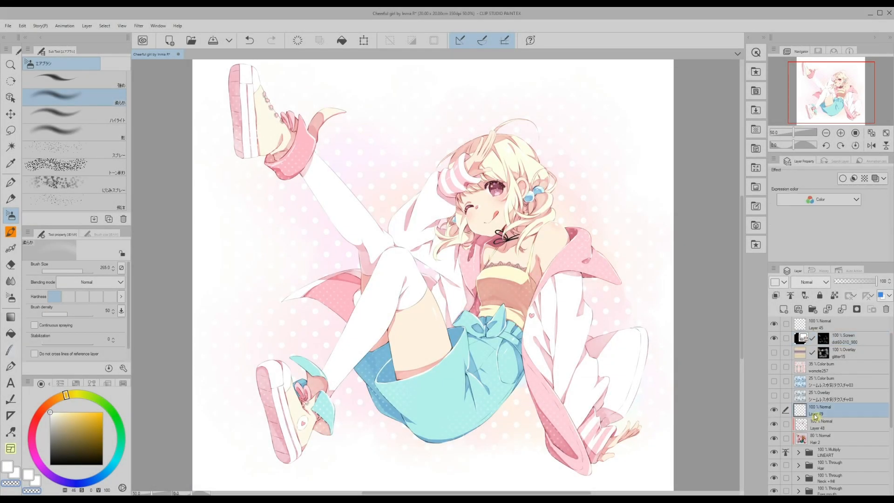
left_click(784, 312)
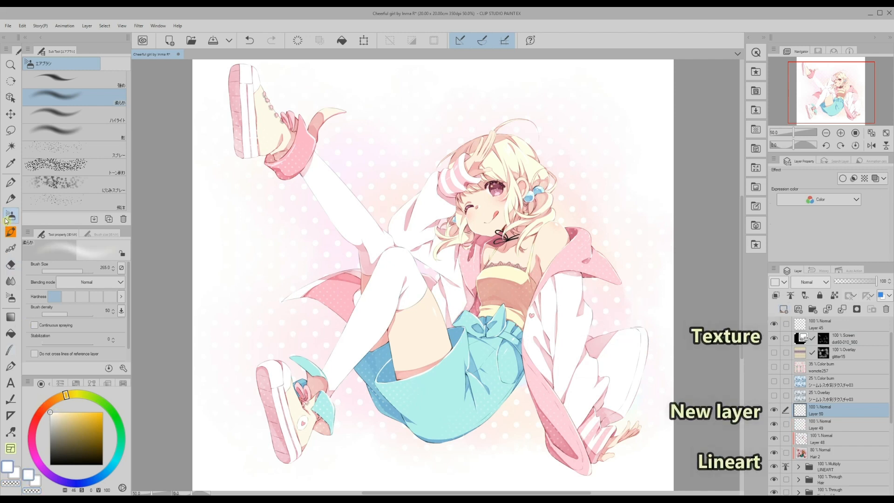
left_click(6, 183)
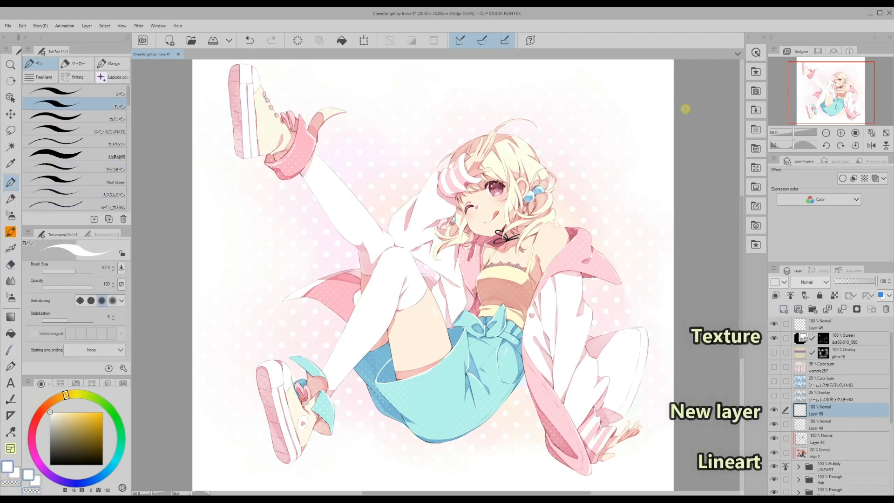
left_click(840, 133)
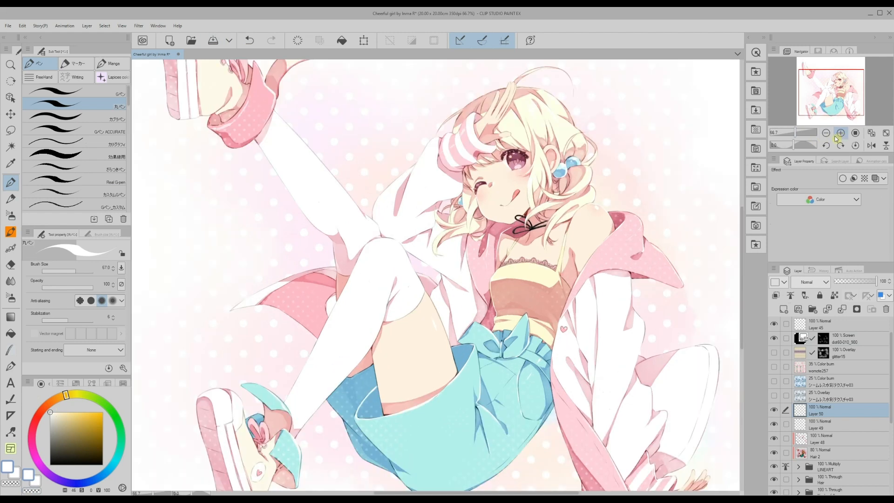
left_click(841, 134)
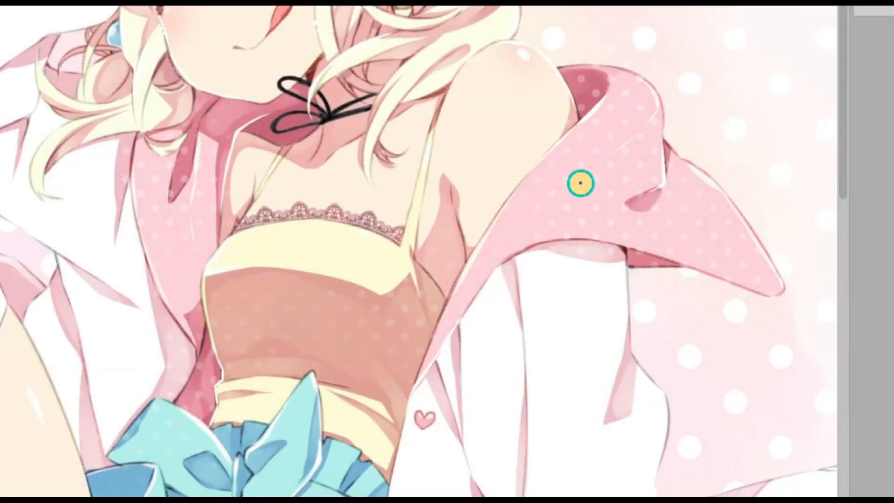
left_click(517, 187)
left_click(531, 181)
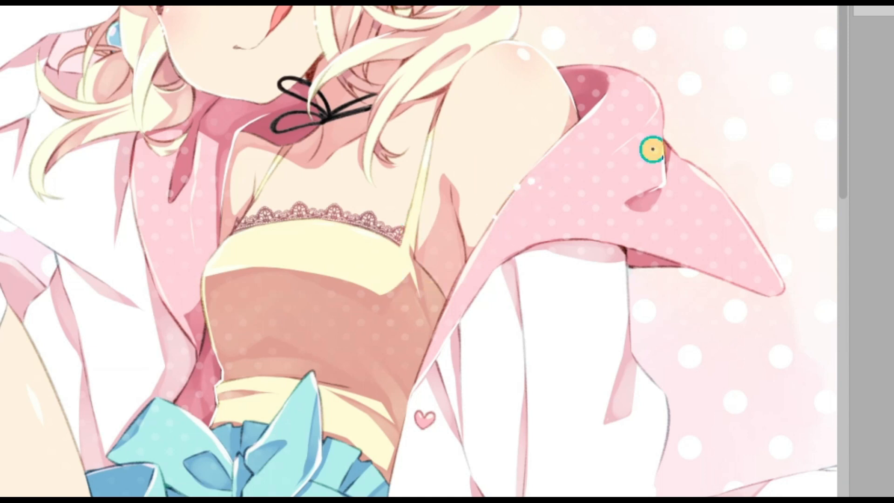
left_click(422, 359)
left_click(419, 370)
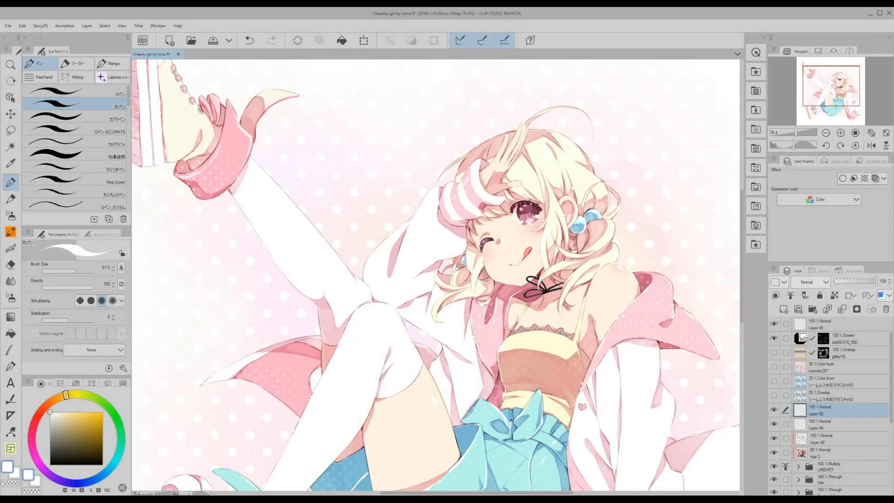
Add a raster layer above Layer 50 and stamp small white stars on the jacket and top with the star gradation decoration brush.
scroll(485, 327, "down", 5)
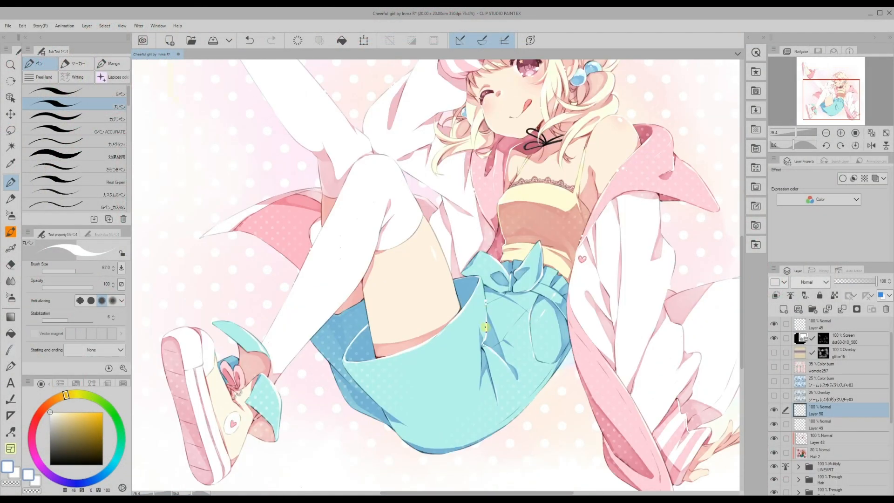
scroll(708, 273, "up", 3)
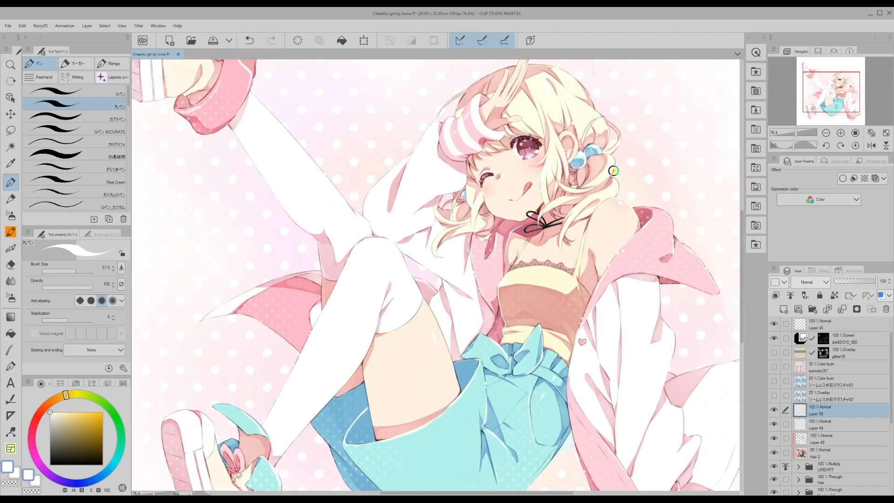
scroll(741, 293, "up", 2)
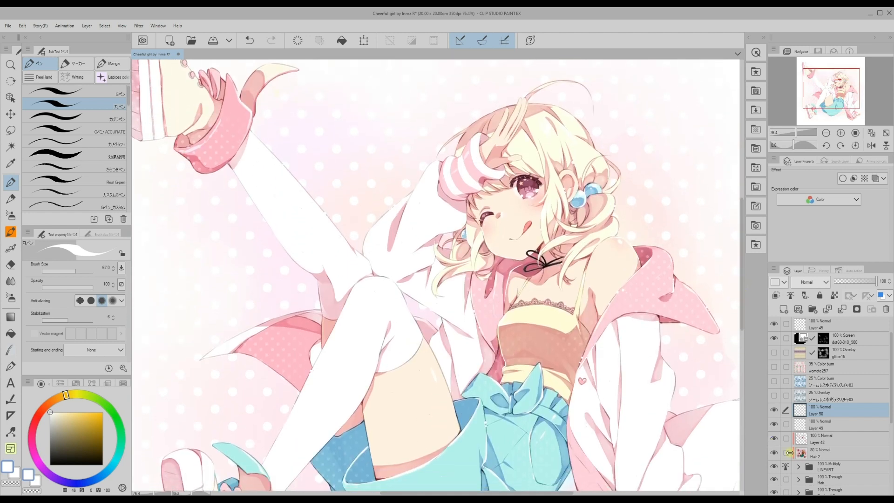
left_click(783, 310)
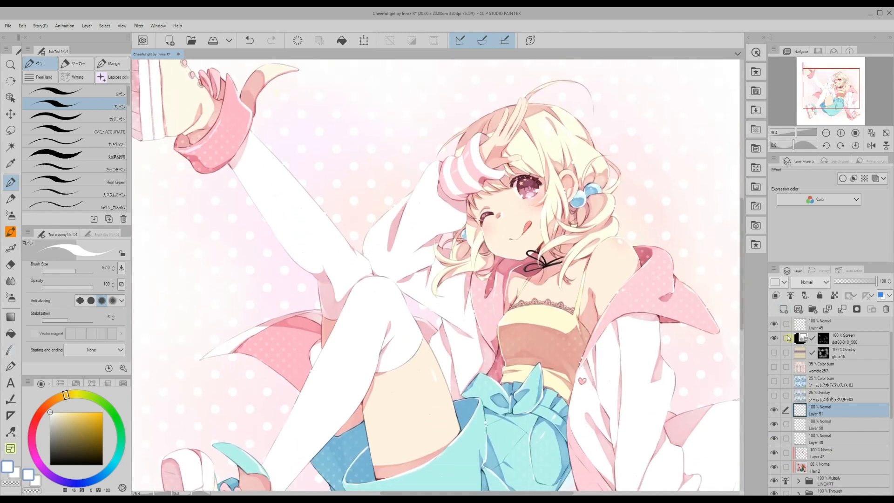
left_click(11, 250)
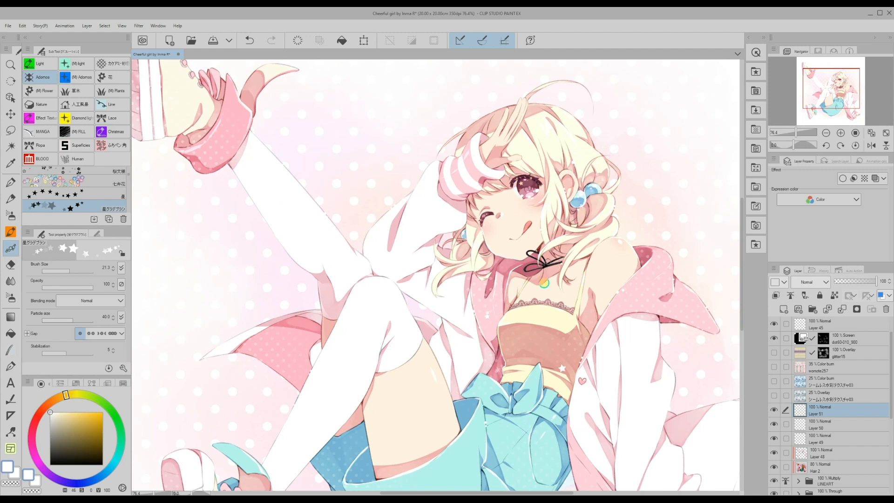
Set the star layer's blending mode to Screen and scatter more small white stars over the outfit.
left_click(810, 282)
left_click(808, 131)
scroll(579, 395, "down", 5)
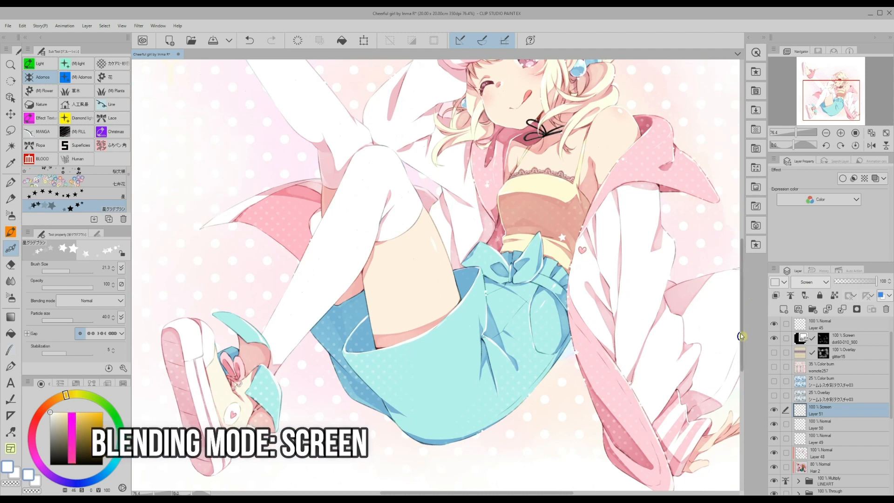
scroll(301, 255, "up", 2)
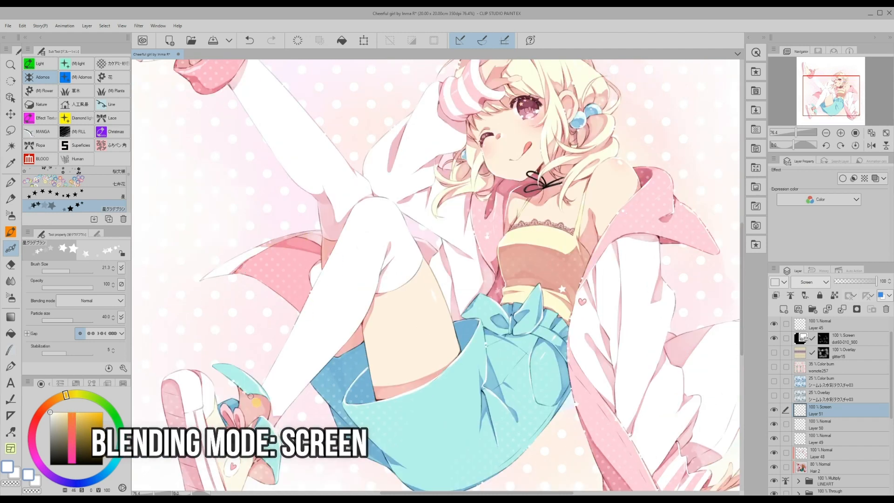
scroll(250, 396, "down", 3)
scroll(427, 365, "up", 9)
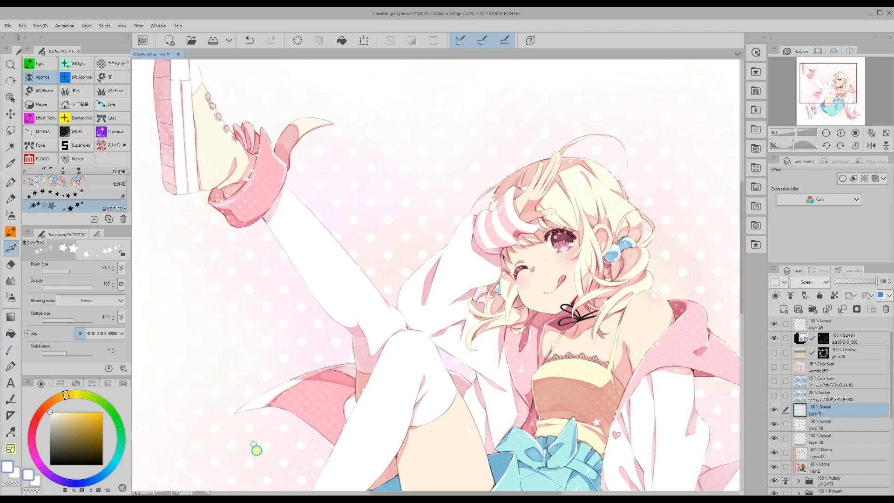
Add a raster layer above Layer 46 and set its blending mode to Color.
key("ctrl+0")
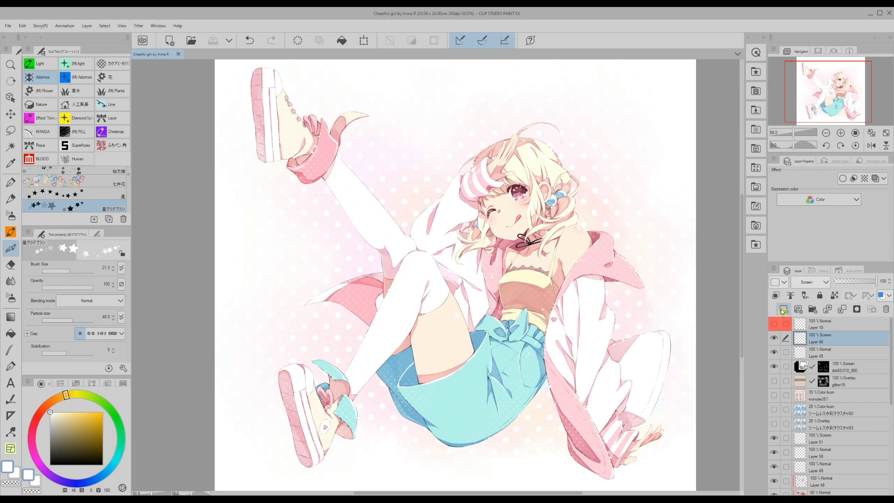
left_click(783, 309)
left_click(804, 283)
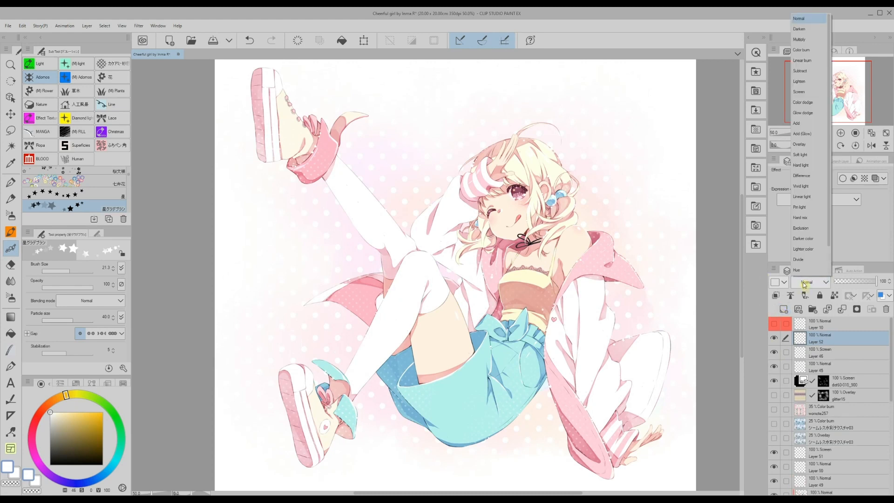
left_click_drag(829, 237, 828, 266)
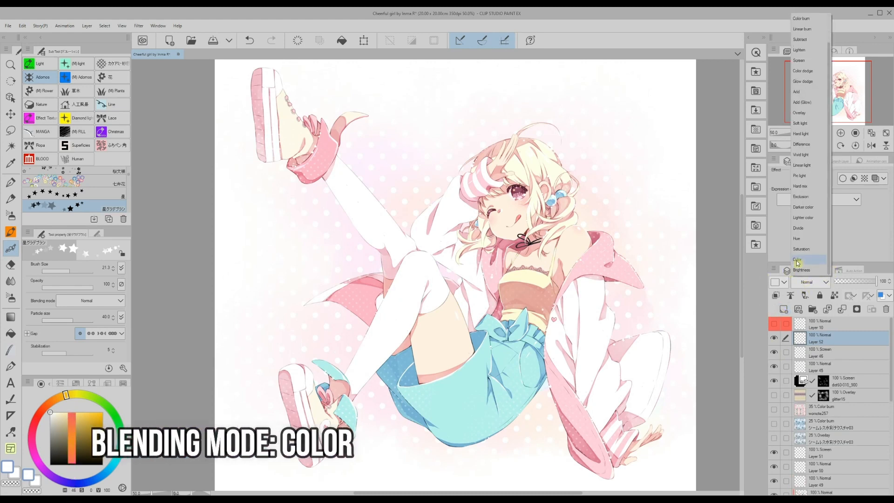
left_click(797, 261)
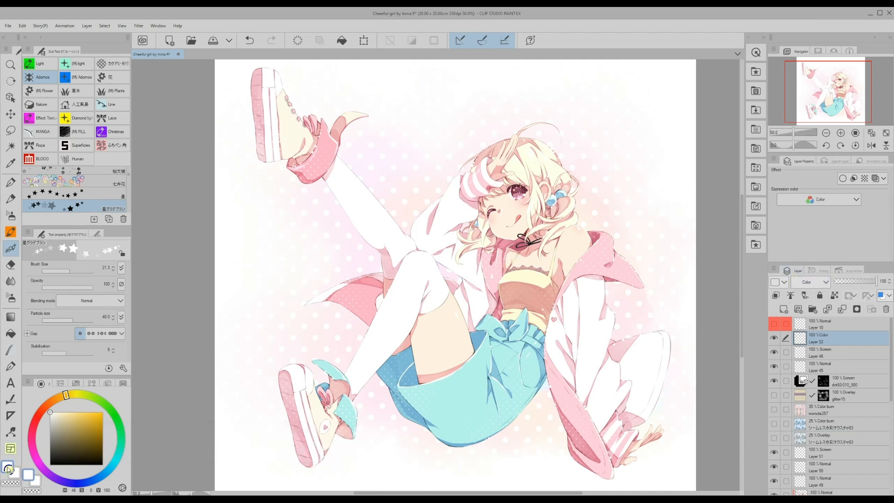
Tint the shoes, shorts, sleeve and hair edges with the soft airbrush in light pink, light blue and lavender.
key("b")
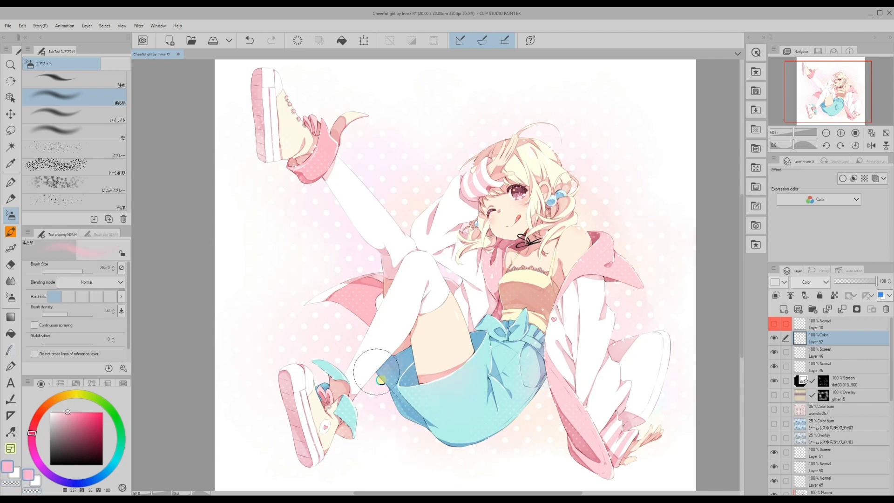
left_click(113, 464)
left_click(72, 411)
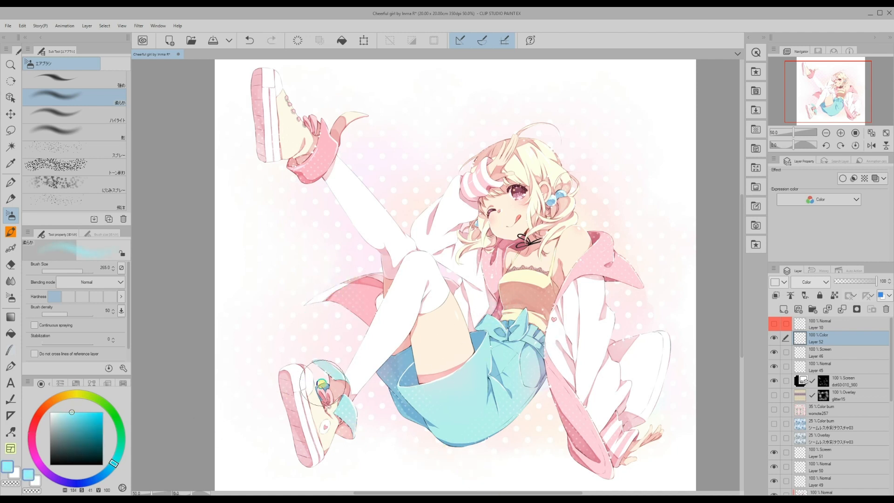
left_click_drag(409, 493, 403, 492)
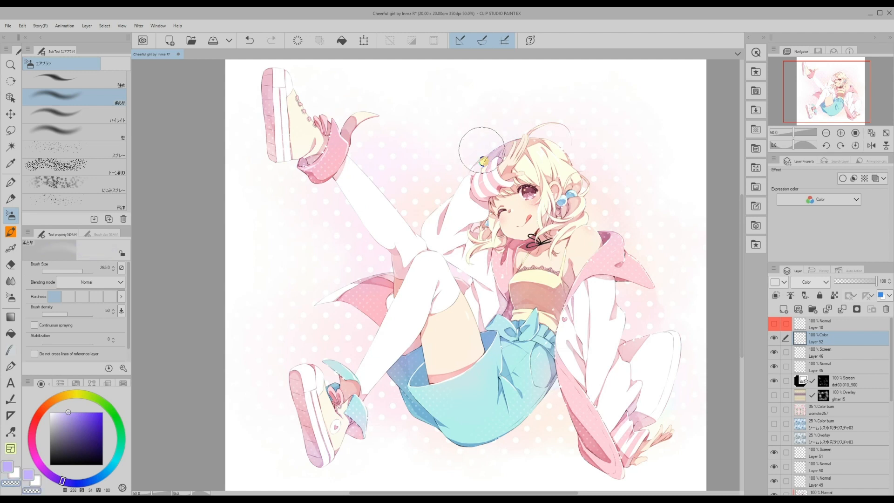
Add a Tone Curve correction layer above Layer 52 and bend the RGB curve slightly downward in the shadows and highlights.
left_click(87, 27)
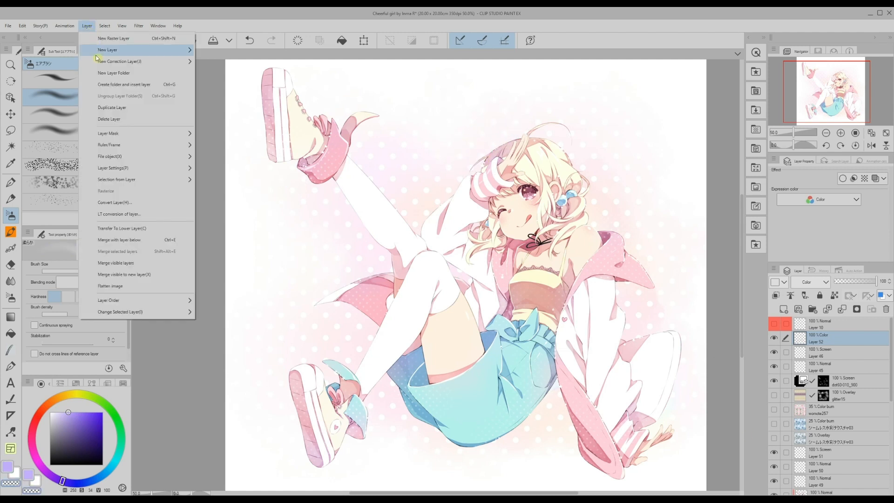
mouse_move(96, 64)
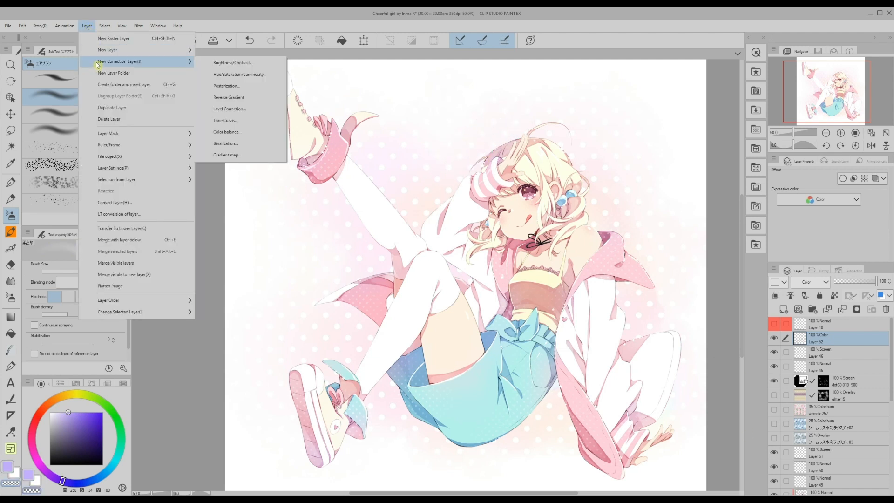
left_click(215, 122)
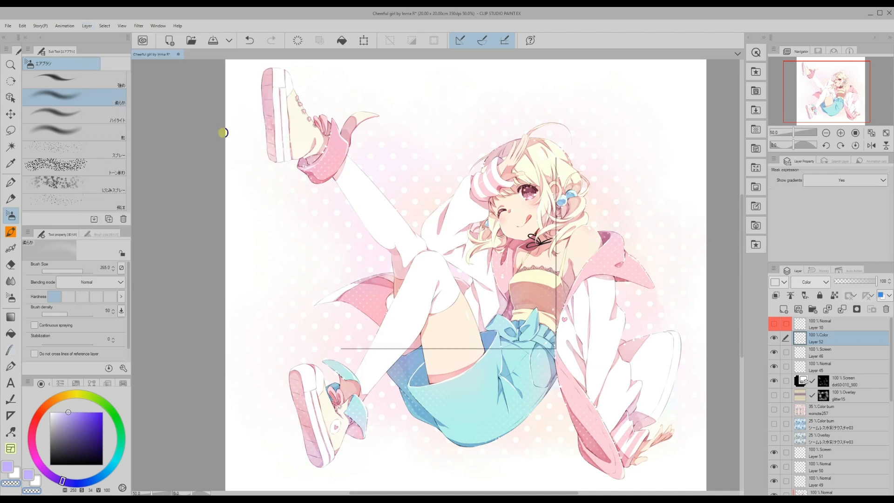
left_click_drag(198, 144, 92, 168)
left_click_drag(135, 300, 138, 312)
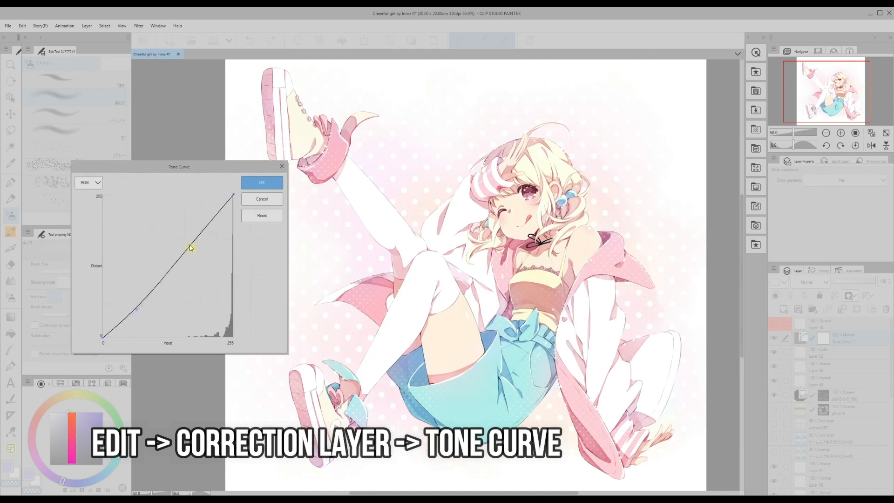
mouse_move(190, 242)
left_mouse_down()
mouse_move(201, 255)
mouse_move(198, 246)
left_mouse_up()
left_click_drag(136, 308, 135, 310)
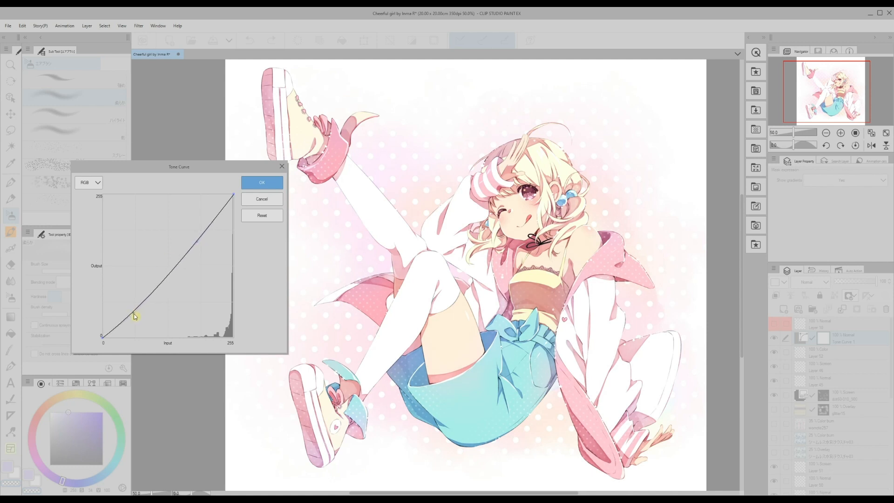
left_click_drag(196, 241, 195, 245)
left_click(256, 184)
Compare the artwork with and without the tone curve and lower its layer opacity to just under 70%.
left_click(775, 339)
left_click(775, 339)
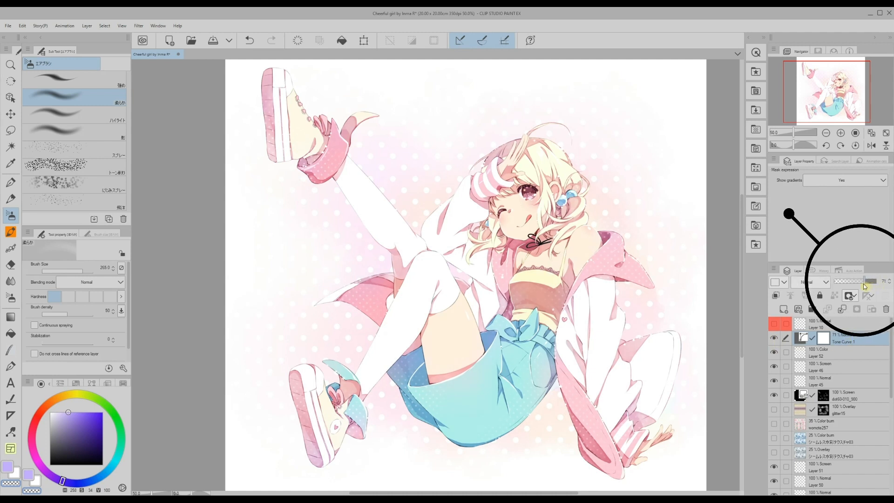
left_click_drag(865, 286, 864, 286)
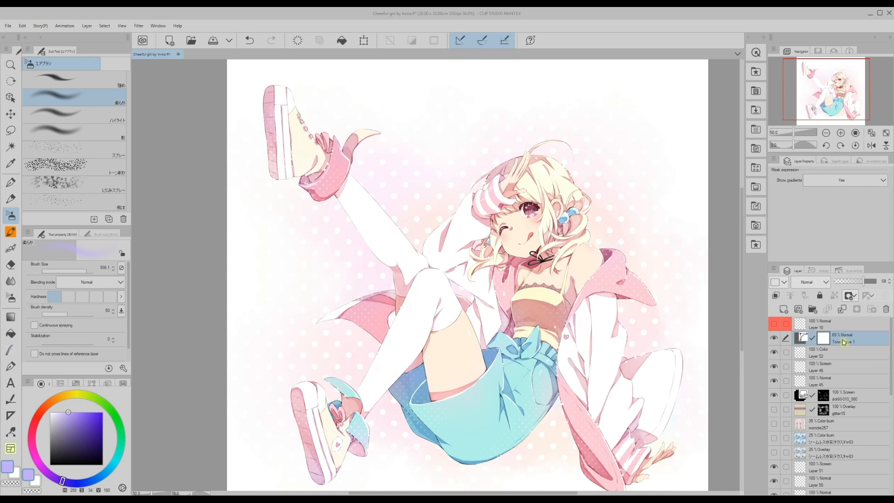
Merge the visible layers to a new layer and apply a Gaussian blur with strength 10 to it.
right_click(844, 343)
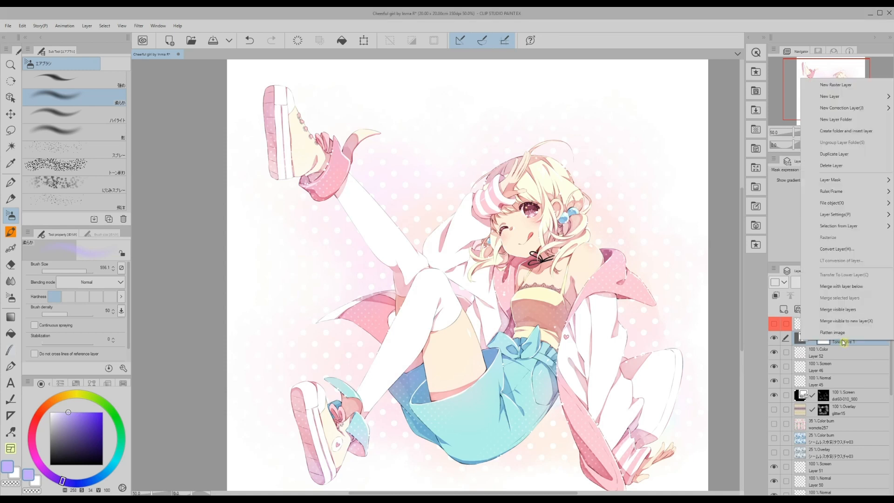
left_click(824, 321)
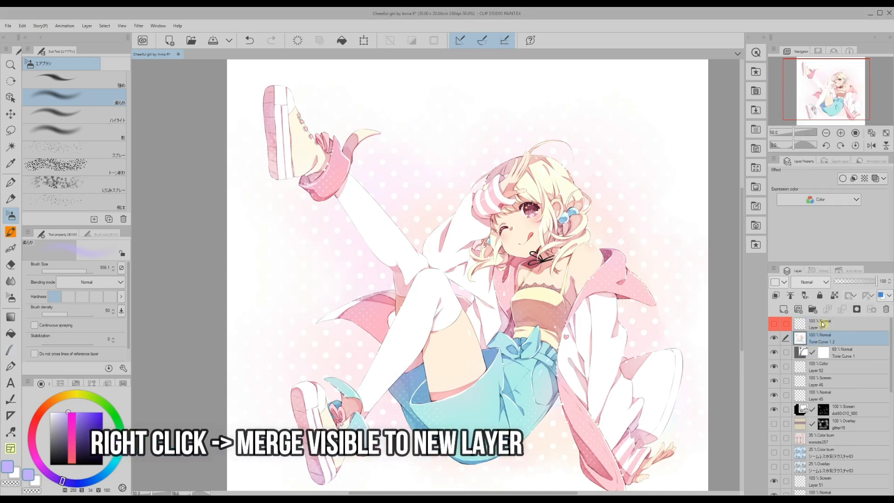
left_click(139, 27)
mouse_move(158, 39)
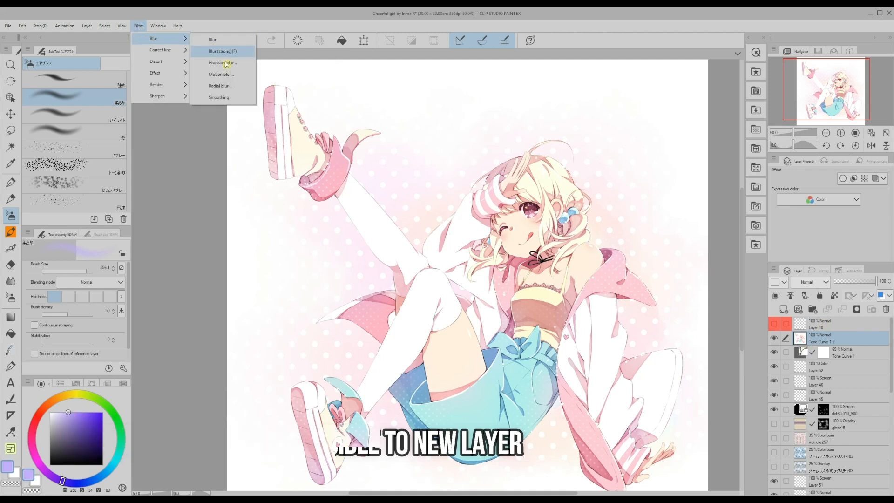
left_click(223, 63)
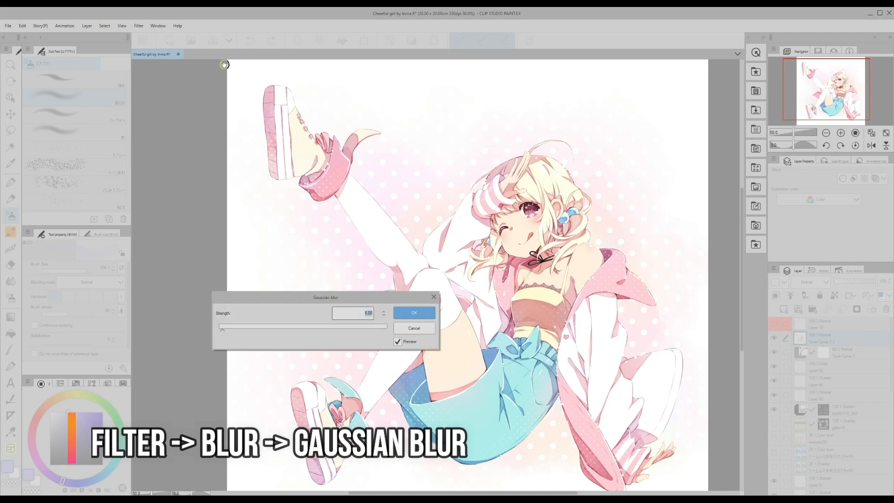
type("10")
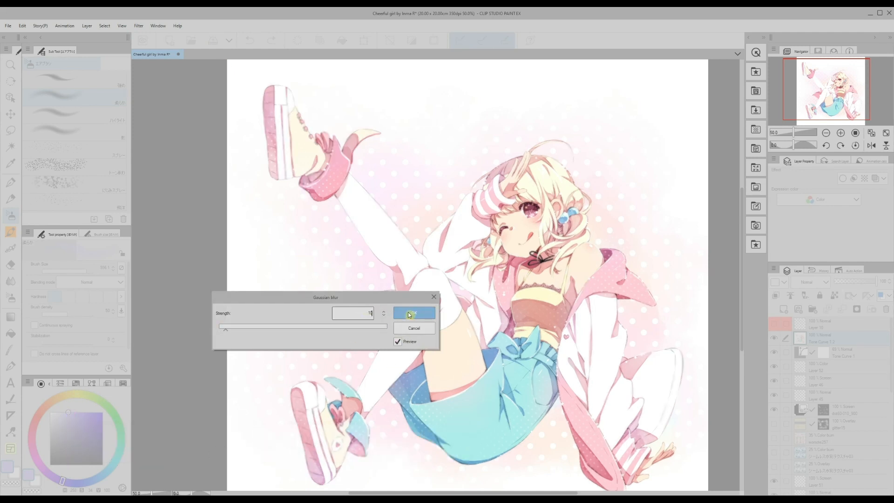
left_click(409, 314)
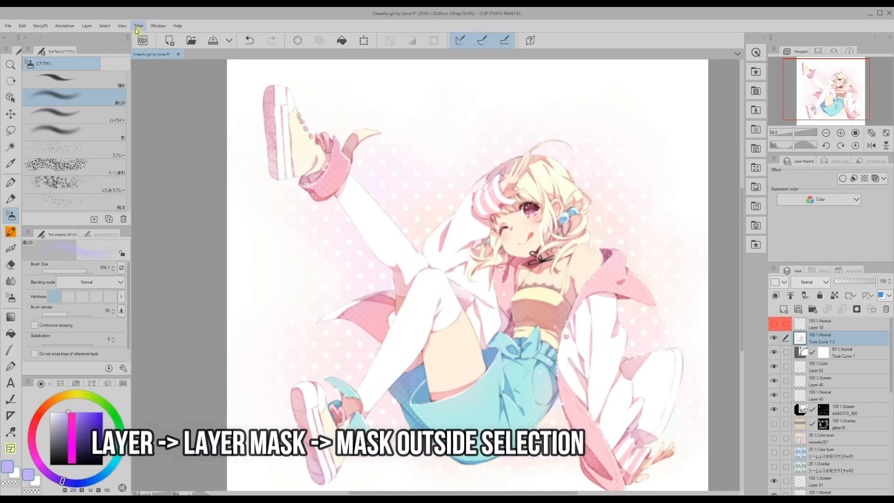
Mask the blurred layer with Mask Outside Selection and reveal the blur on the figure's outer parts with the soft airbrush.
left_click(87, 27)
mouse_move(107, 134)
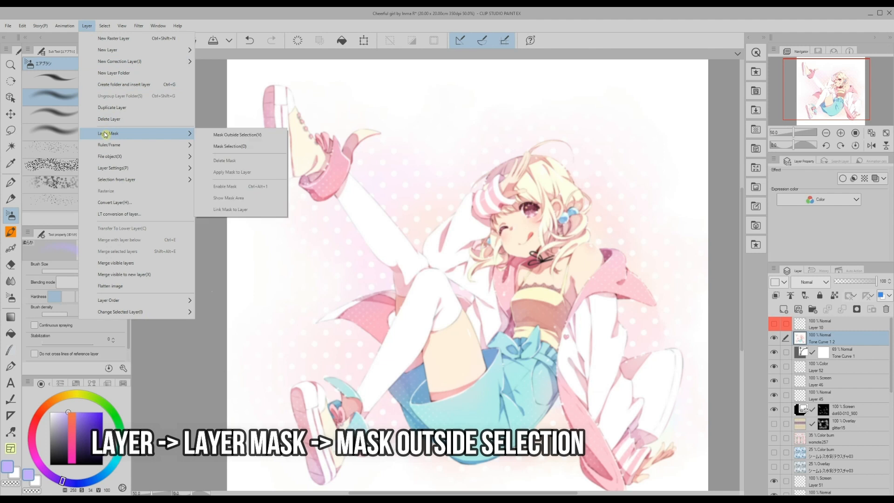
left_click(209, 138)
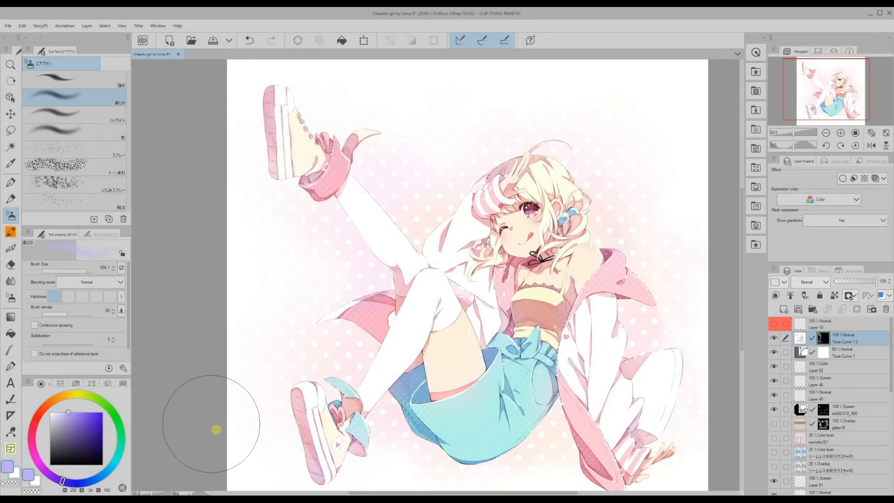
scroll(642, 419, "down", 2)
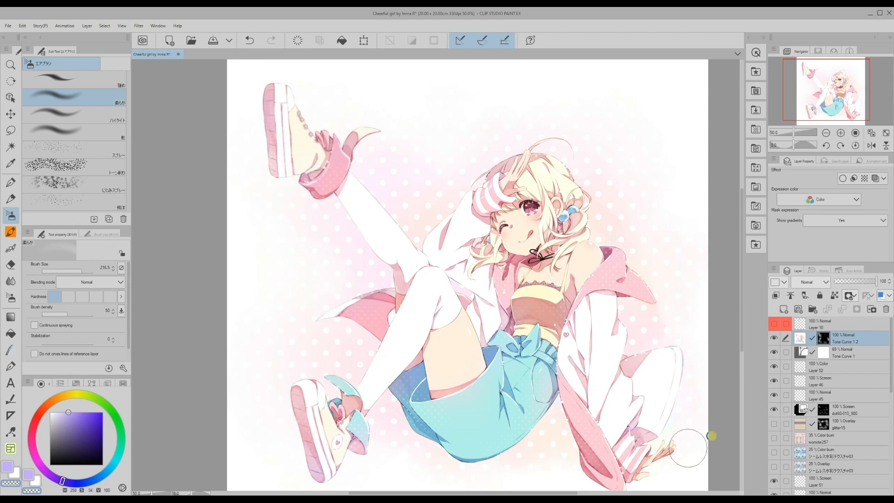
Hand-letter the artist's signature beside the raised leg with the white writing pen on a new raster layer with a pink edge border.
scroll(694, 436, "down", 1)
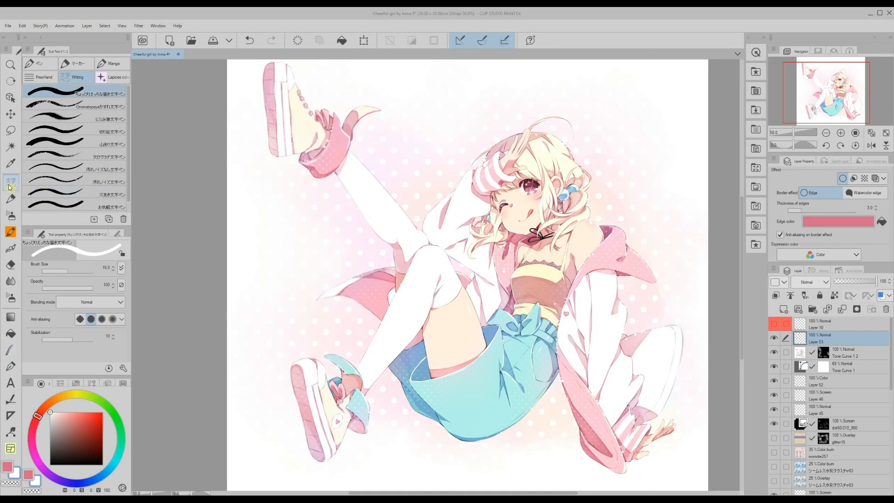
left_click(10, 183)
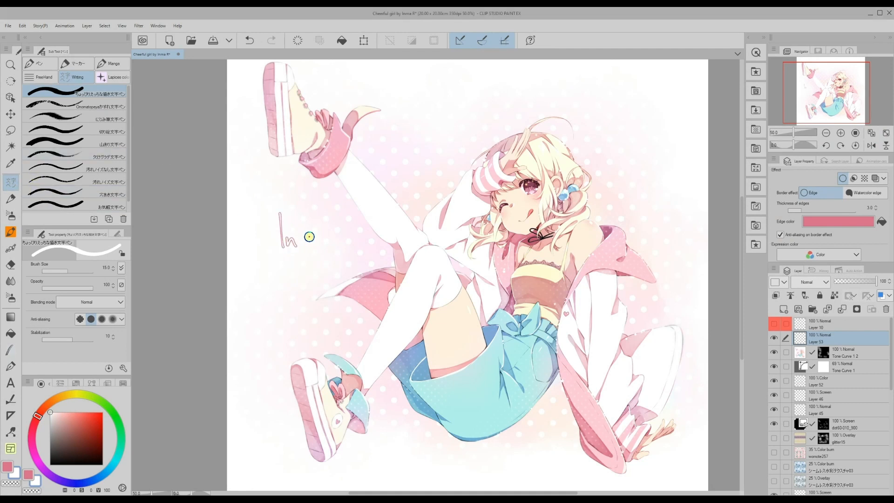